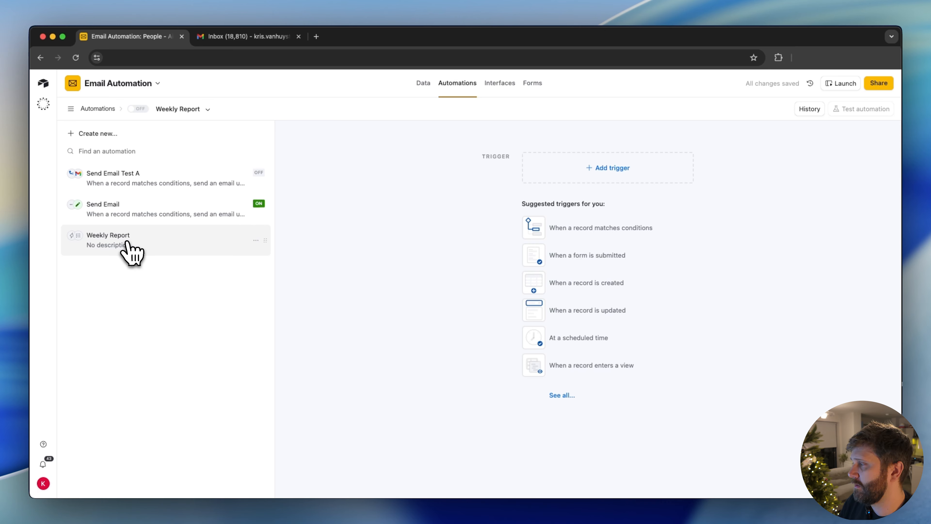
Add an "At scheduled time" trigger to the Weekly Report automation with Days as the interval type.
click(607, 185)
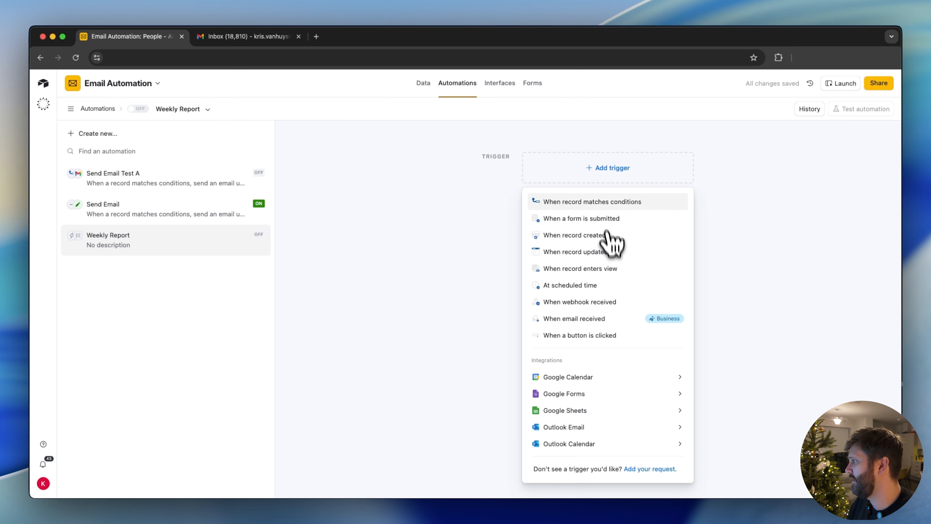
click(590, 288)
click(736, 240)
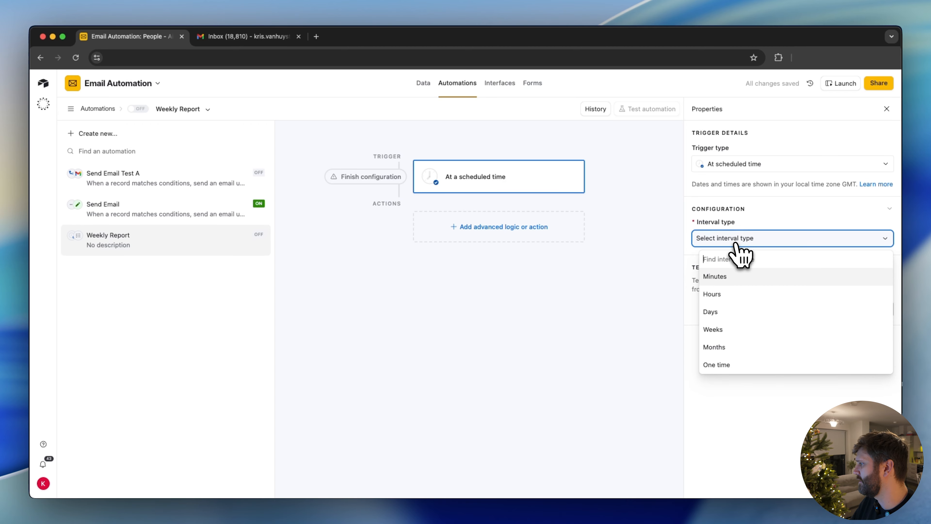
click(728, 317)
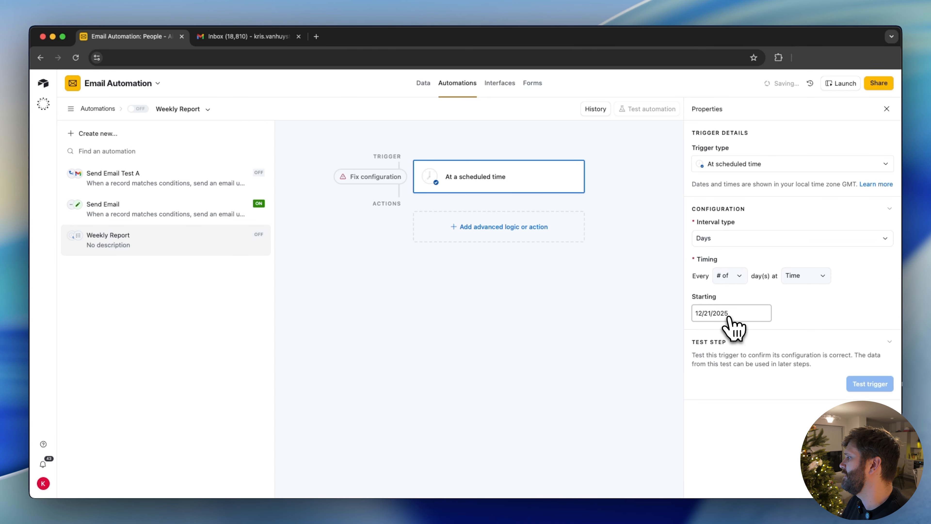
Set the trigger timing to every 7 days at 11:00am.
click(729, 282)
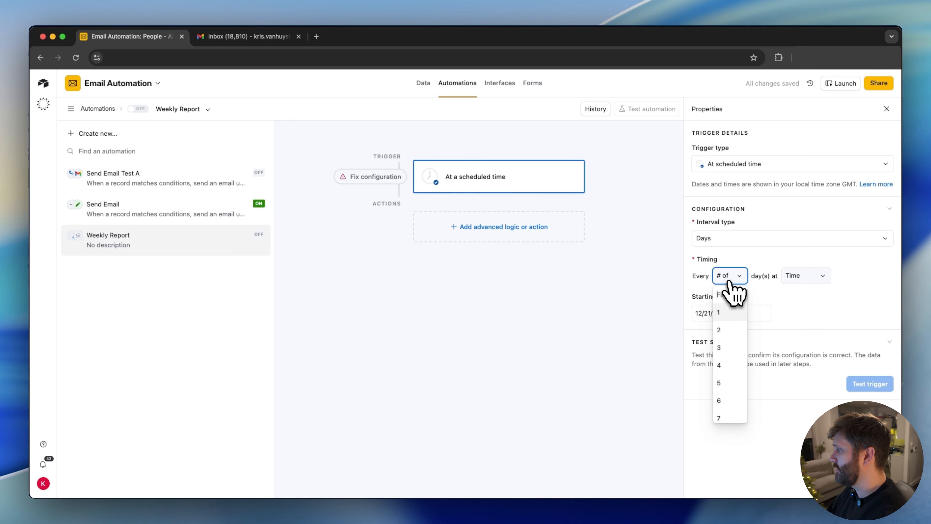
click(725, 403)
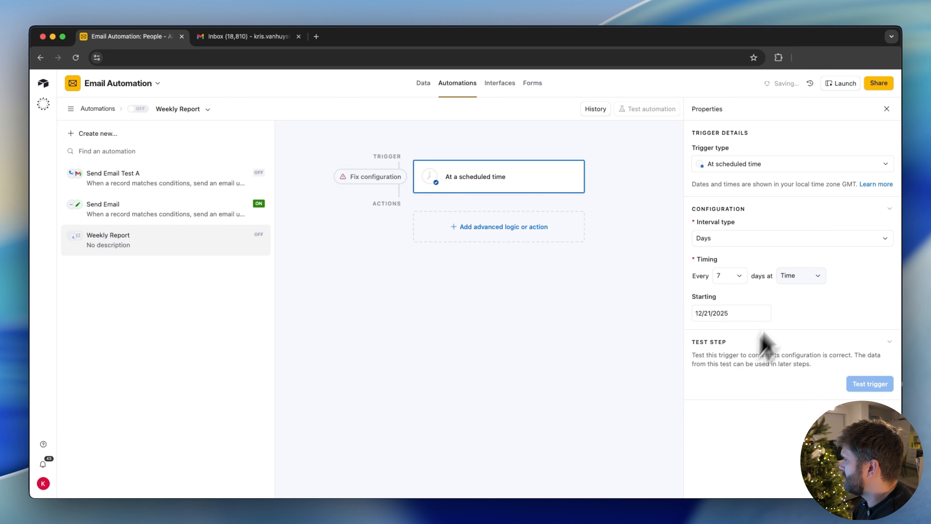
click(803, 280)
scroll(805, 356, down, 10)
scroll(803, 358, down, 5)
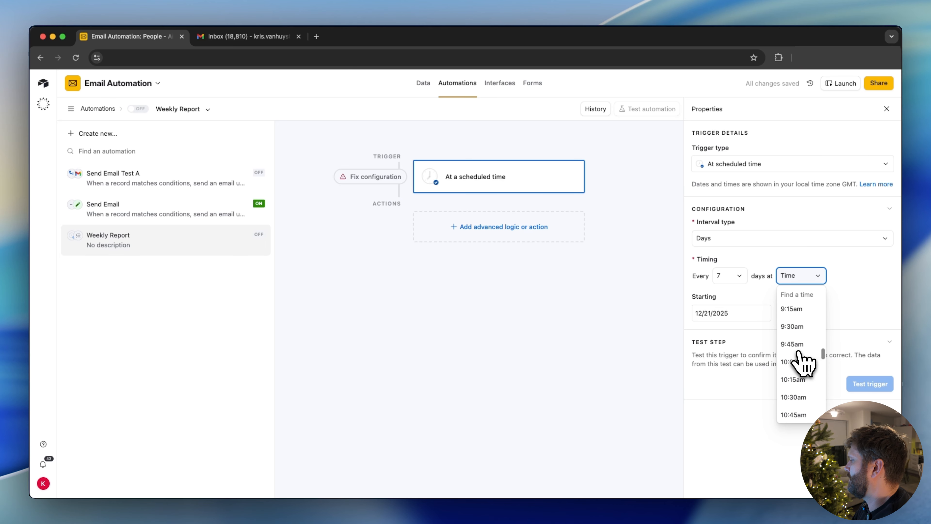
click(799, 355)
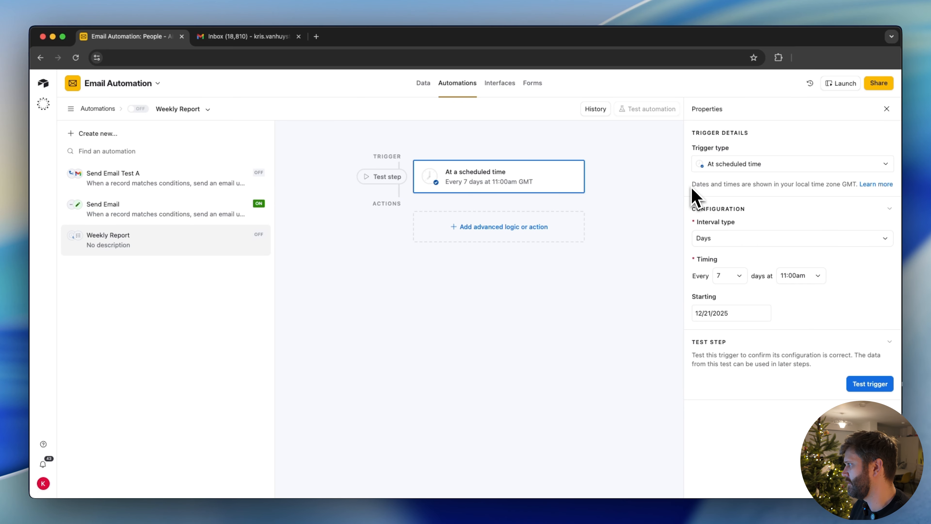
Check the time zone note under the trigger type and open its linked help article.
drag(691, 188, 724, 191)
drag(834, 205, 851, 187)
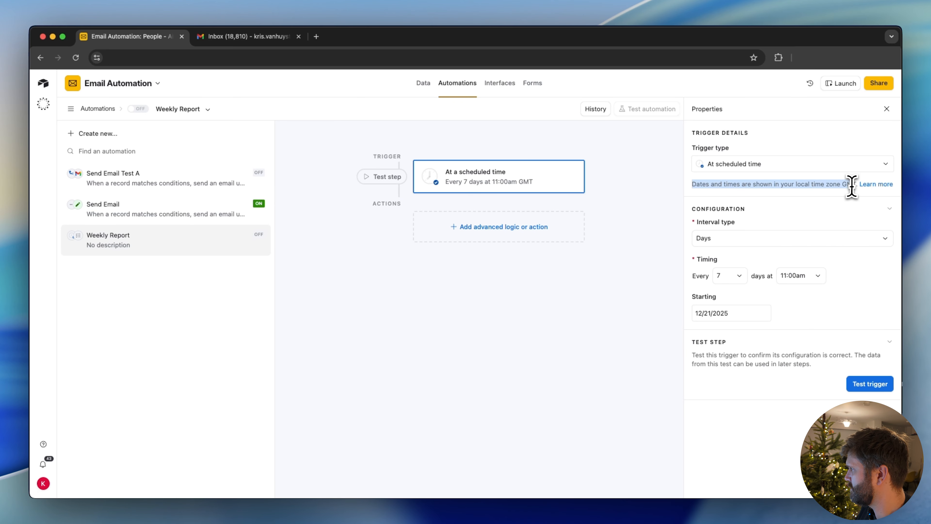
click(879, 185)
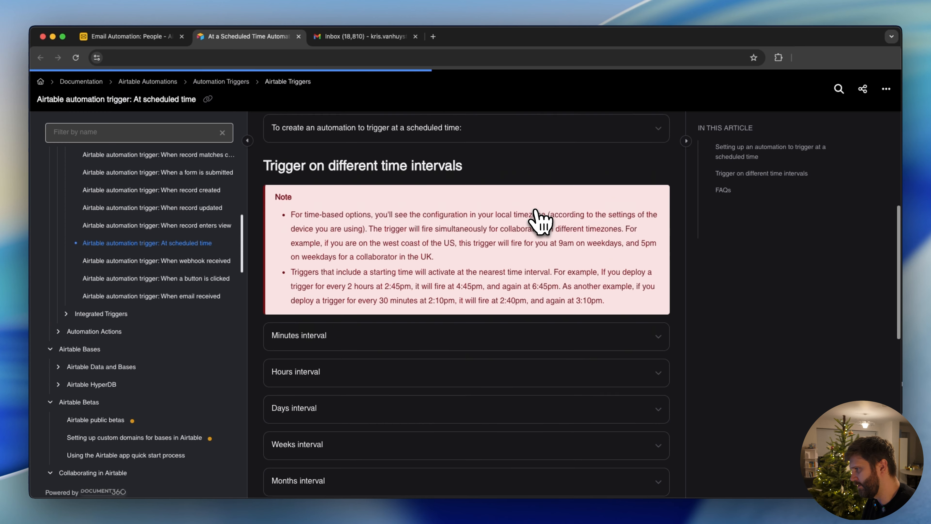
Read the help article's note on how time-based triggers handle local time zones and collaborators in different time zones.
drag(291, 180, 425, 192)
click(478, 196)
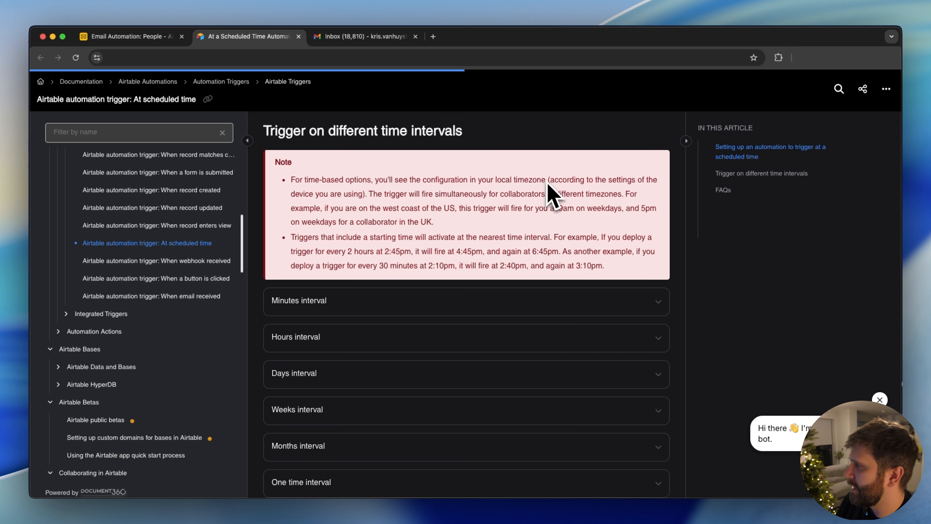
drag(546, 180, 507, 179)
click(570, 183)
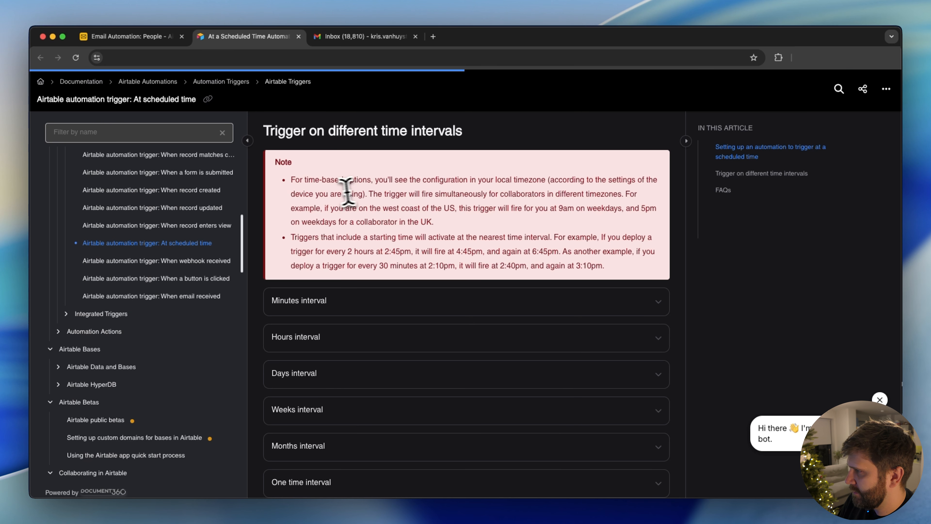
click(382, 193)
double_click(458, 195)
double_click(520, 195)
double_click(569, 194)
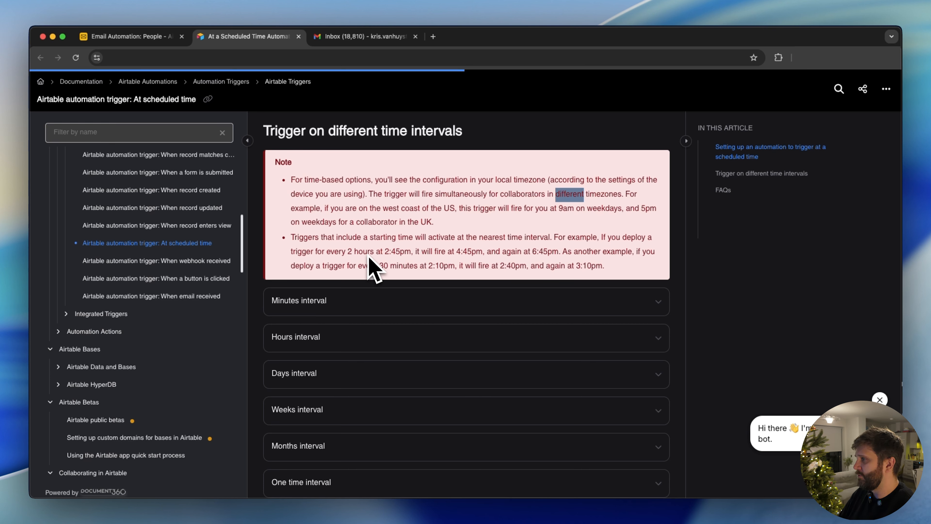
click(432, 198)
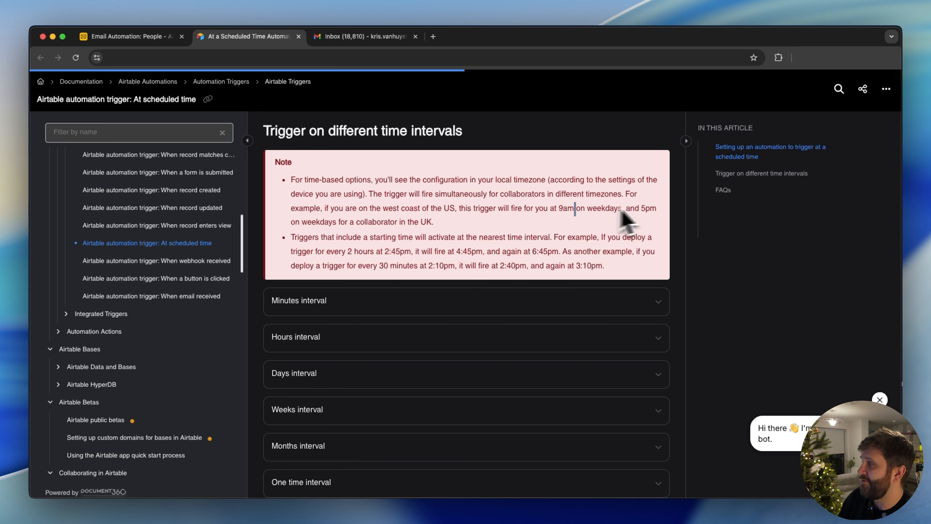
double_click(648, 208)
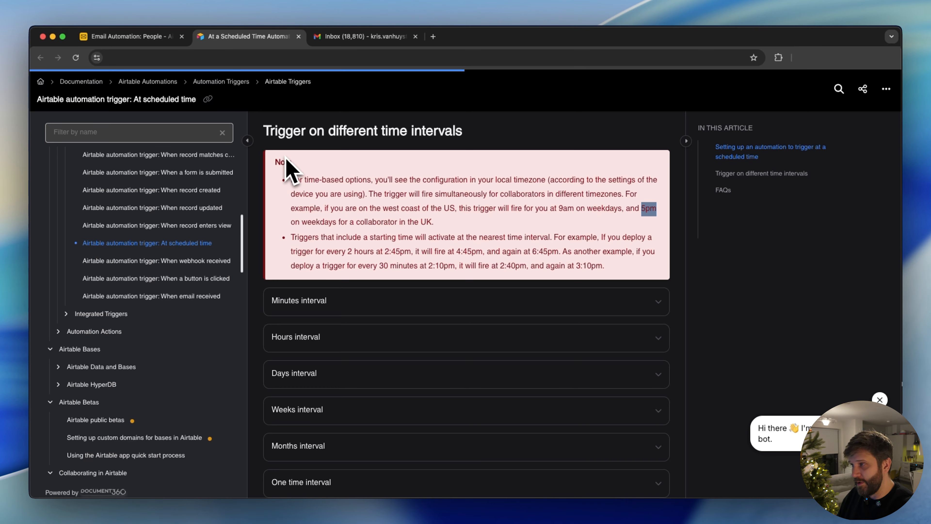
Return to the Email Automation base and test the scheduled trigger.
click(115, 38)
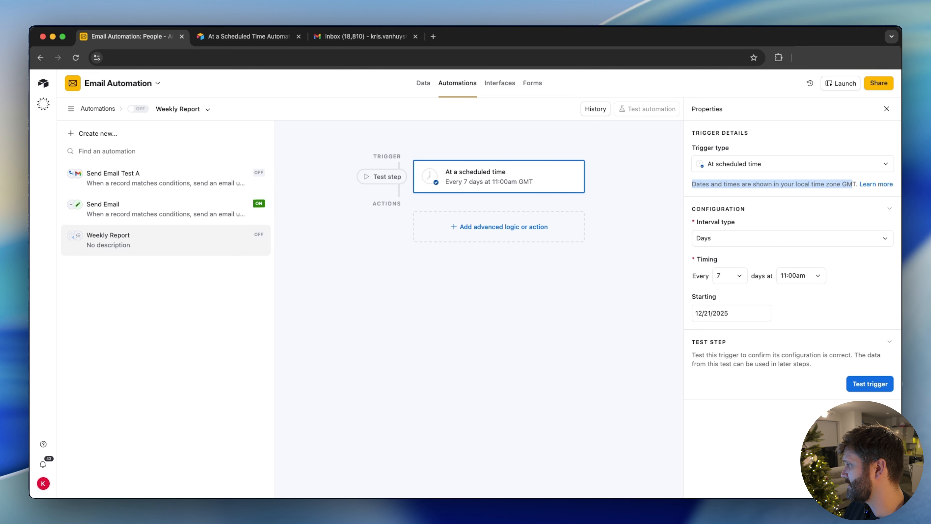
click(868, 384)
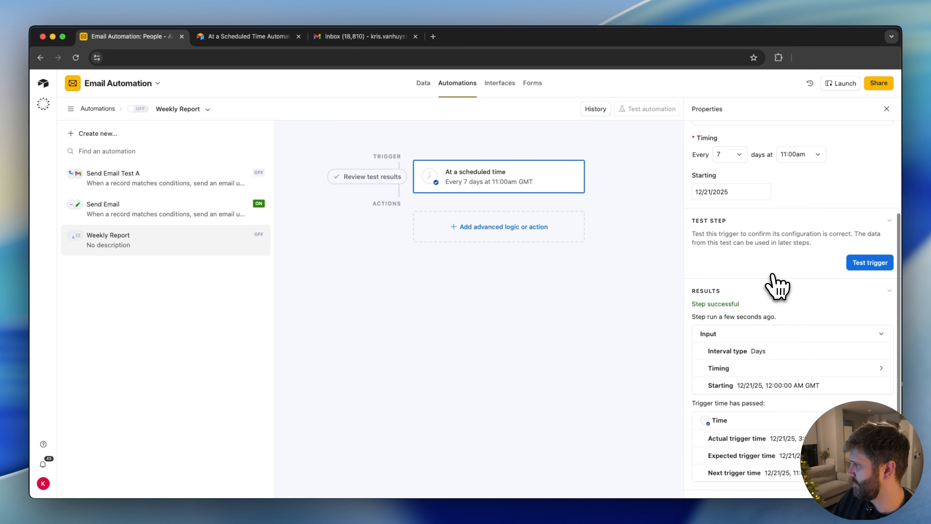
Add a Find records action after the scheduled trigger.
click(498, 235)
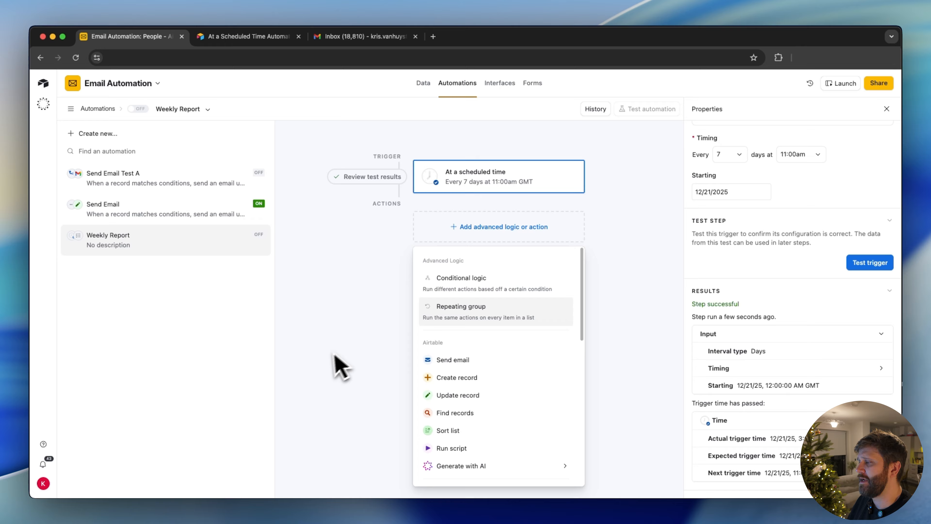
mouse_move(458, 472)
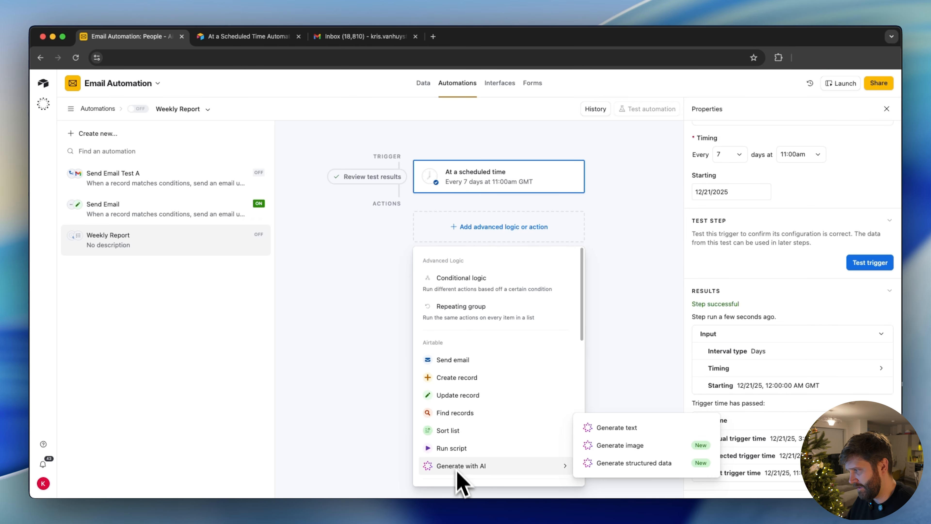
click(454, 414)
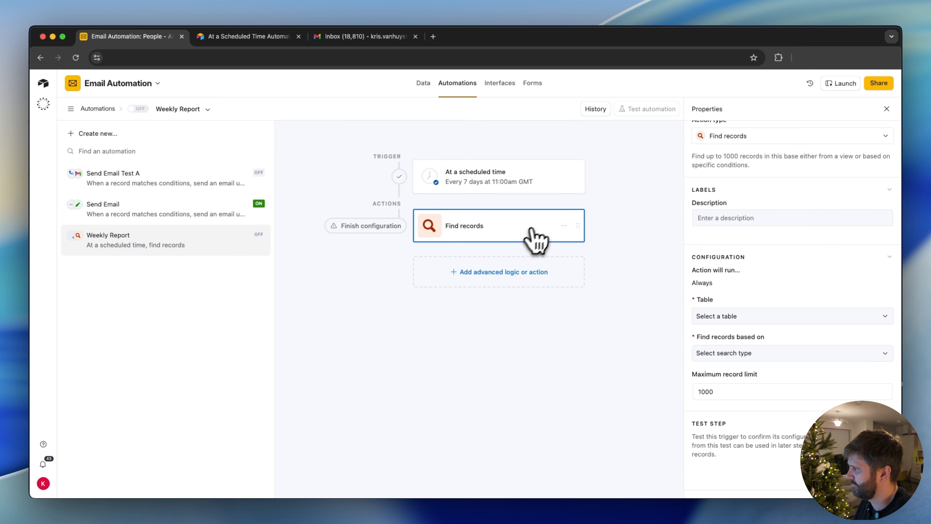
click(564, 225)
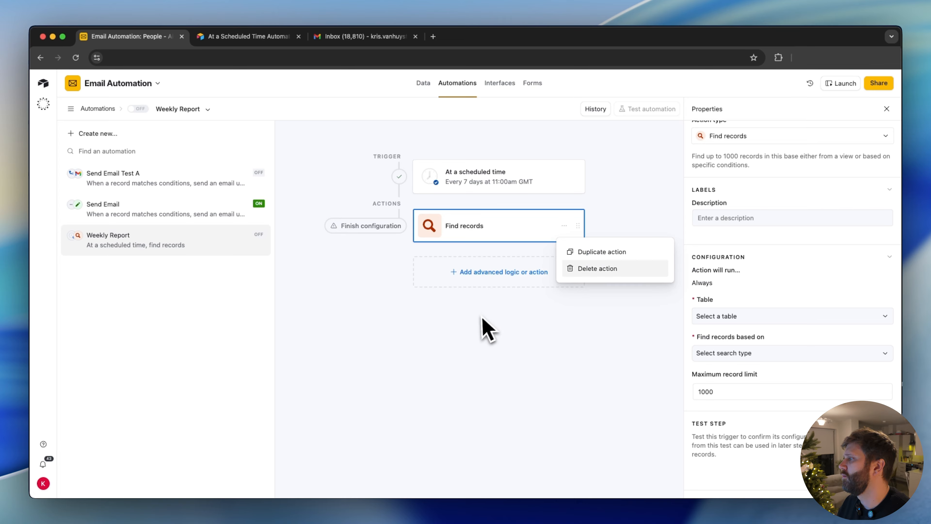
click(491, 326)
click(564, 226)
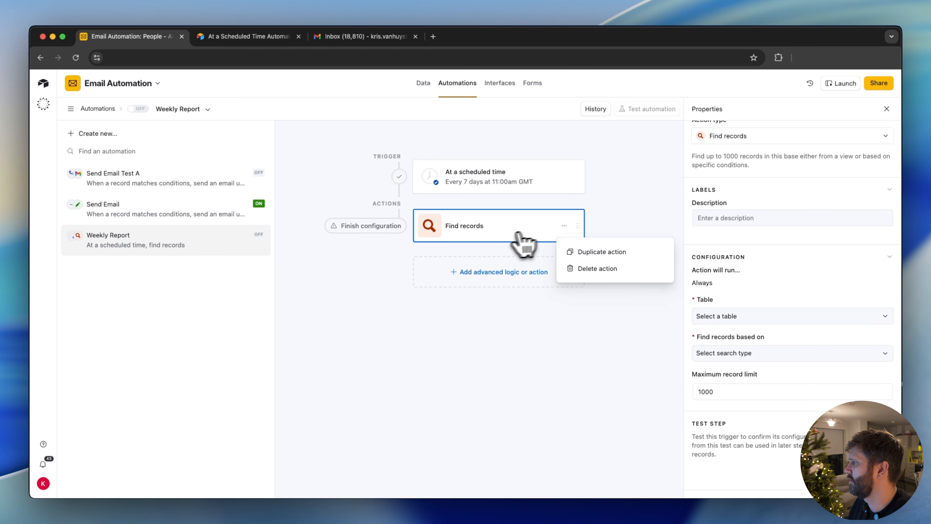
click(502, 237)
Set the Find records action to search the Departments table based on a condition, and add a condition on the Name field.
click(715, 292)
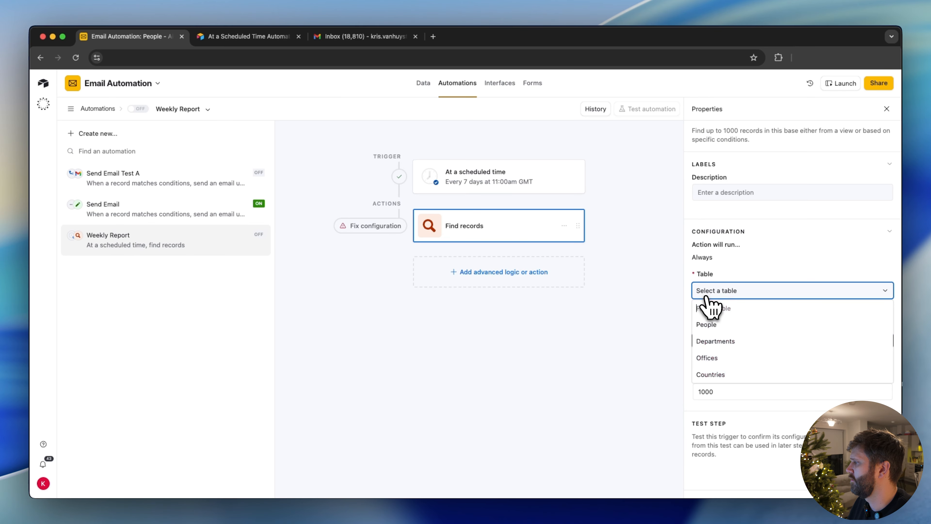
click(717, 346)
click(755, 348)
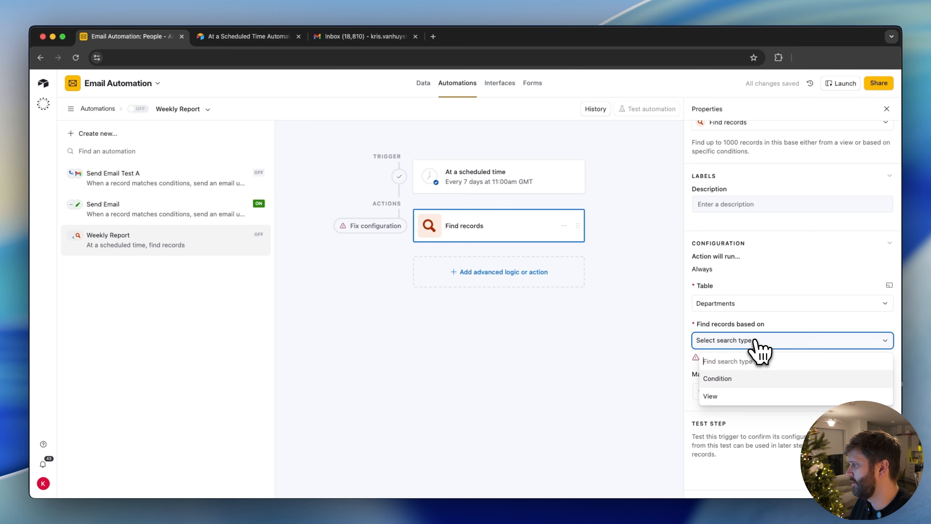
click(729, 376)
click(729, 342)
click(743, 342)
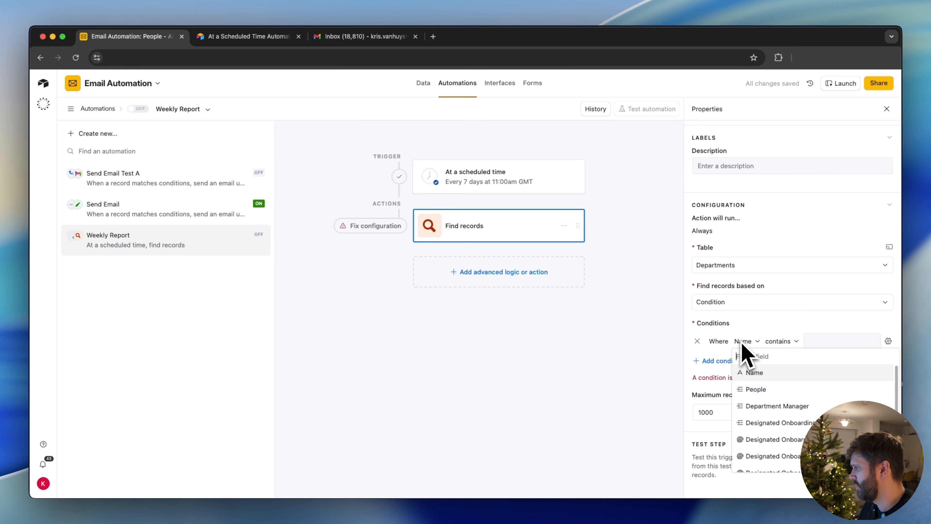
key(Escape)
Review the fields and records of the Departments table in the base data.
click(423, 83)
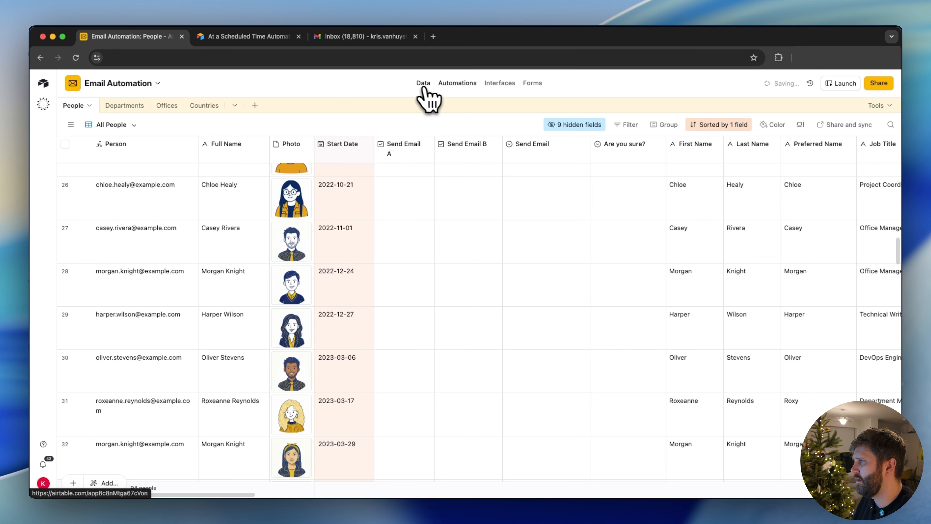
click(122, 107)
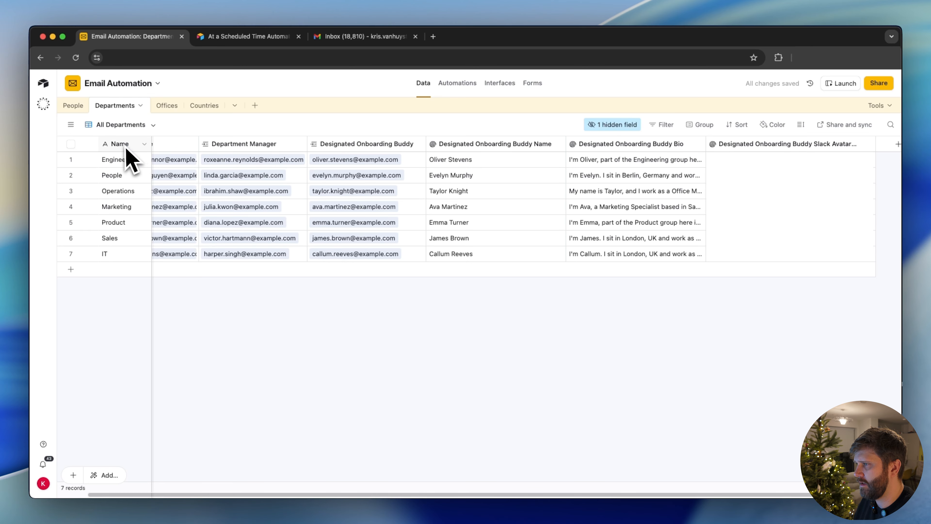
click(74, 109)
Return to the automation, set the Find records condition to Name "is not empty", and test the action.
click(458, 83)
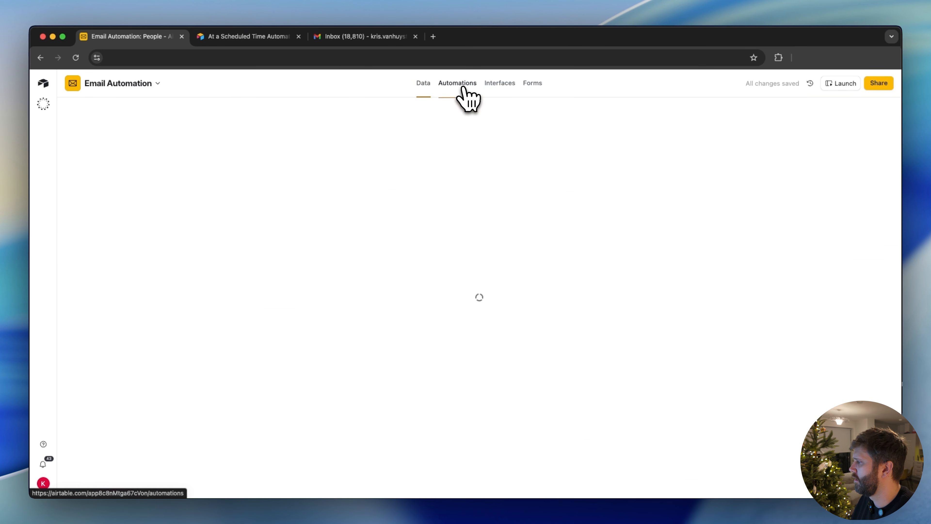
scroll(789, 425, down, 3)
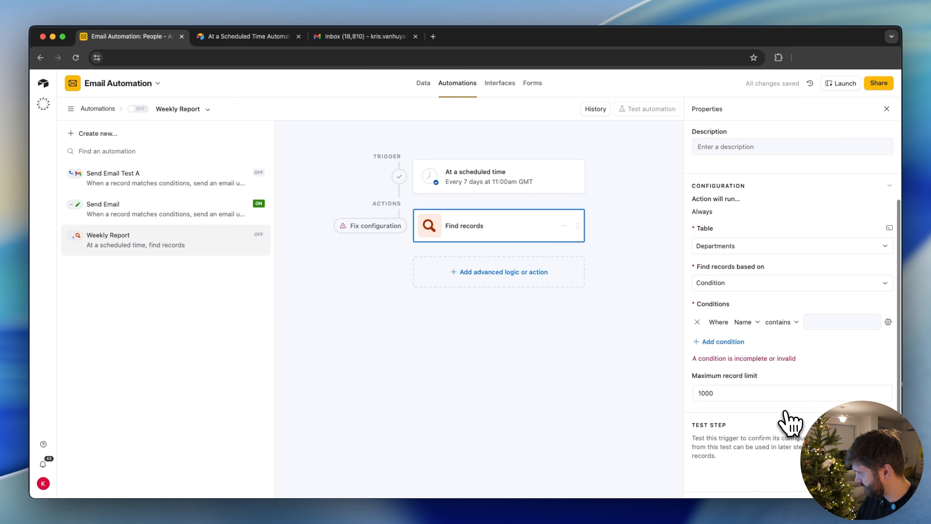
click(796, 324)
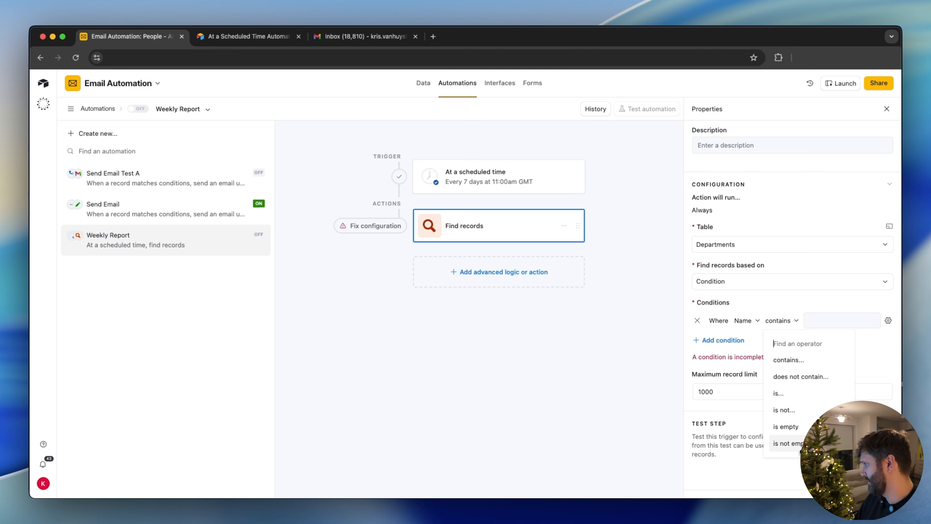
click(800, 438)
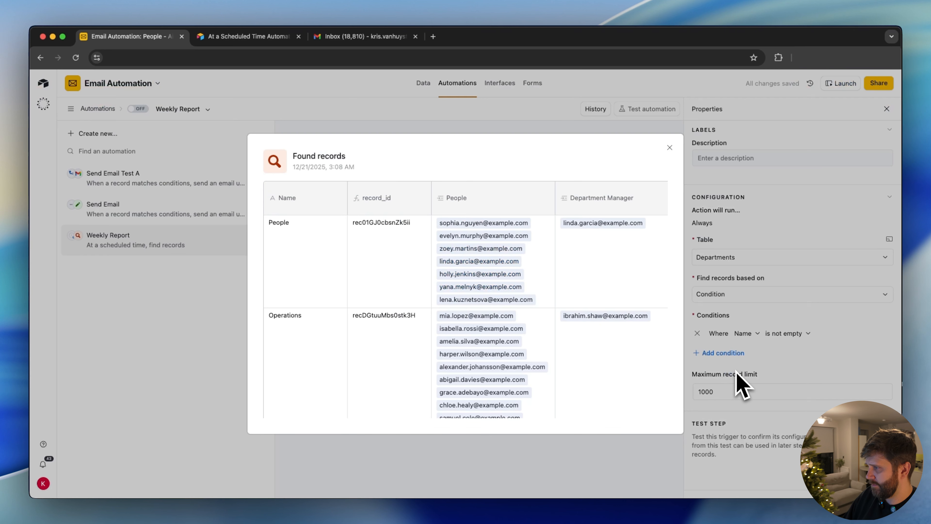
Look through the found department records, including their people and managers, and close the results.
scroll(337, 243, down, 3)
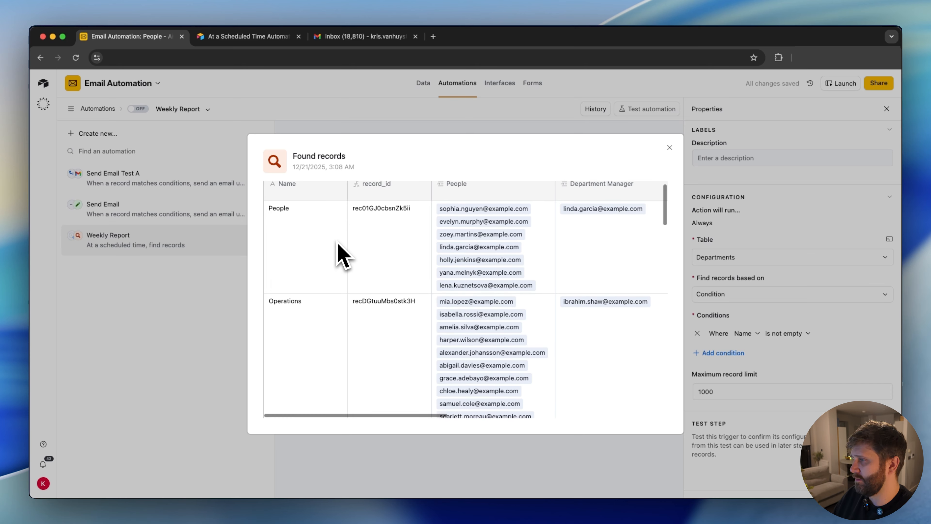
scroll(338, 244, down, 15)
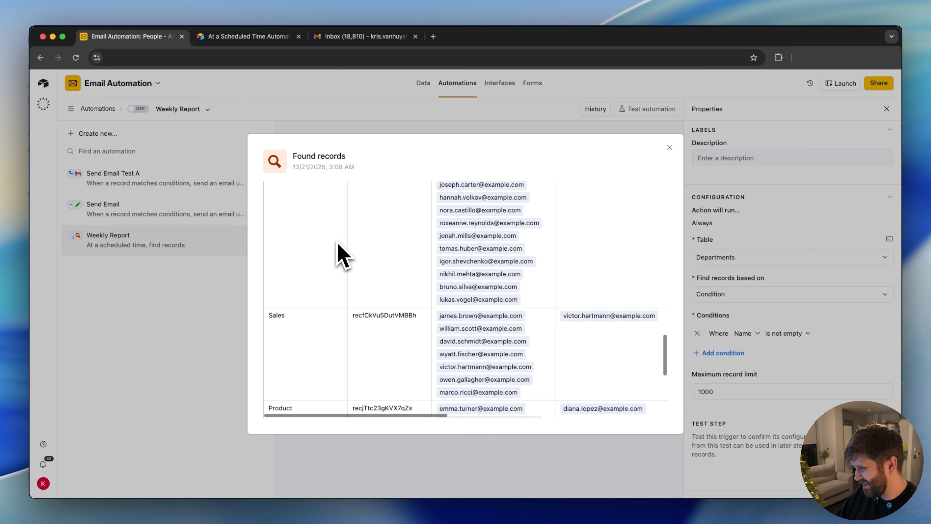
scroll(337, 249, down, 3)
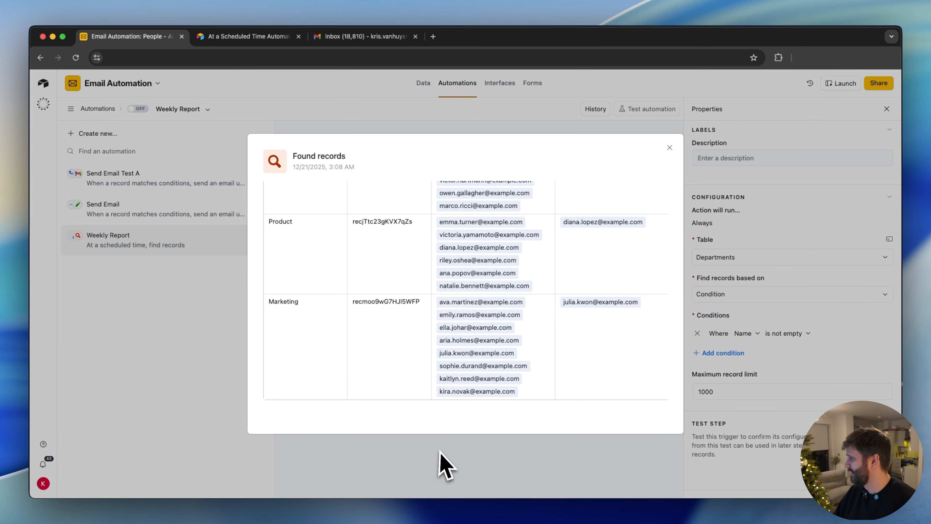
click(443, 461)
In the Departments table, insert a single line text field named "Department Distro List" directly after the Name field.
click(423, 83)
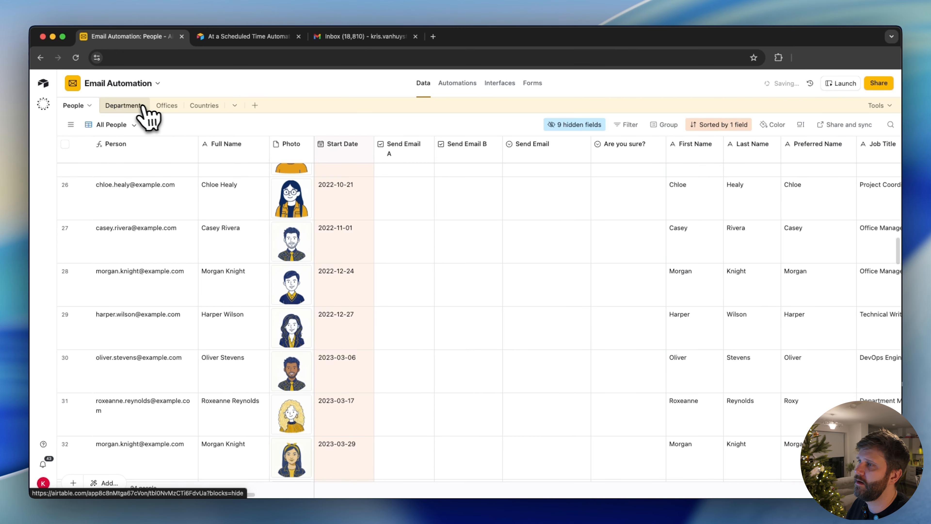
click(132, 106)
right_click(132, 144)
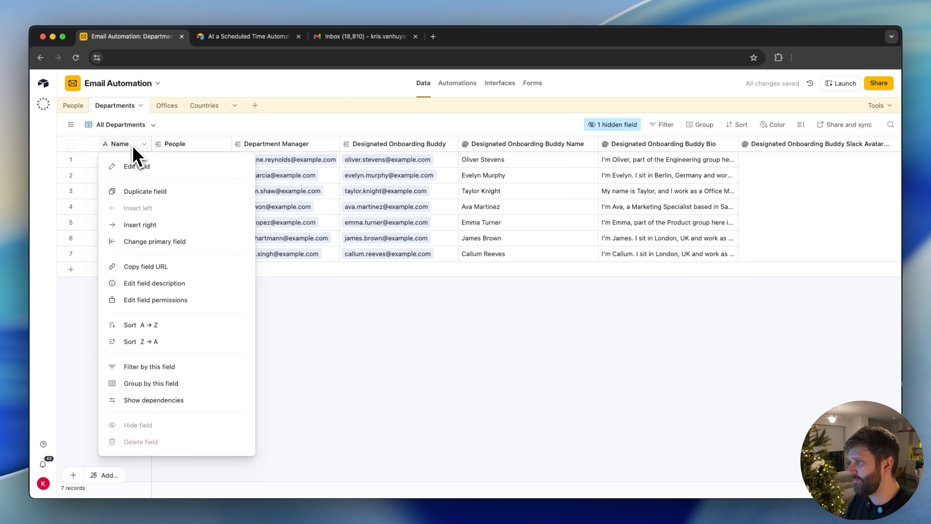
click(141, 226)
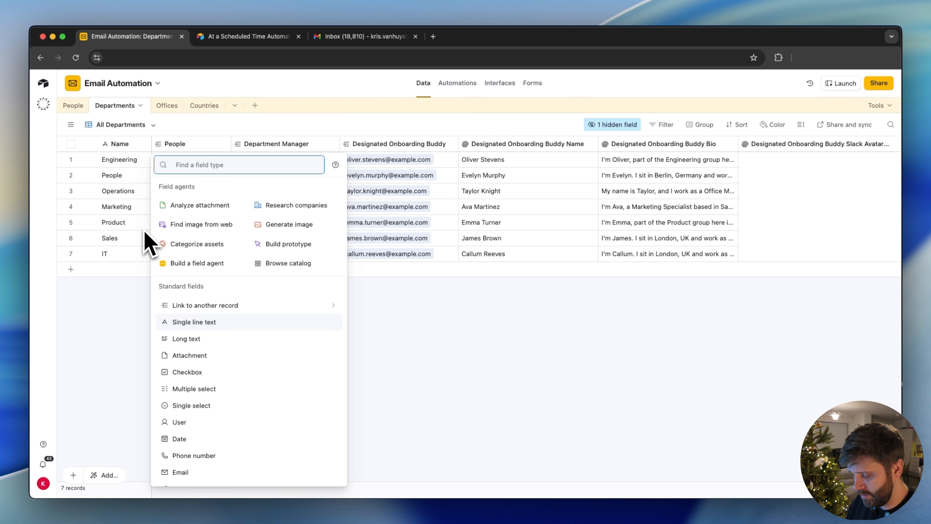
text(singl)
click(196, 188)
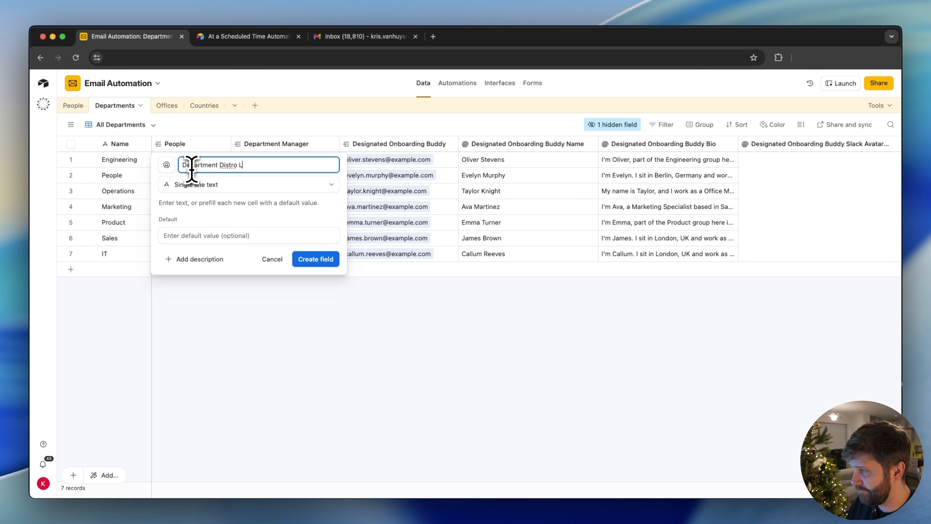
text(Department Distro List)
key(Return)
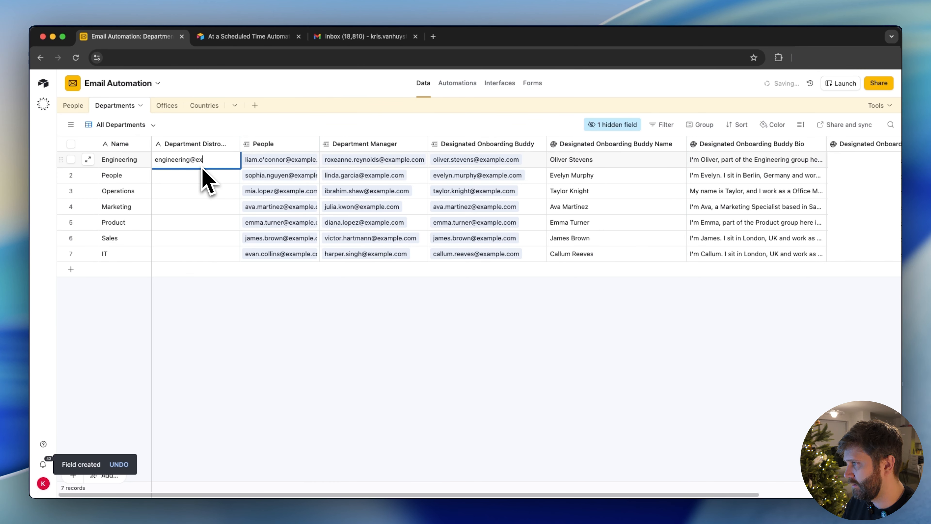
Fill in the distribution email addresses for the Engineering and People departments, each starting with the department name.
click(187, 178)
text(people@ex)
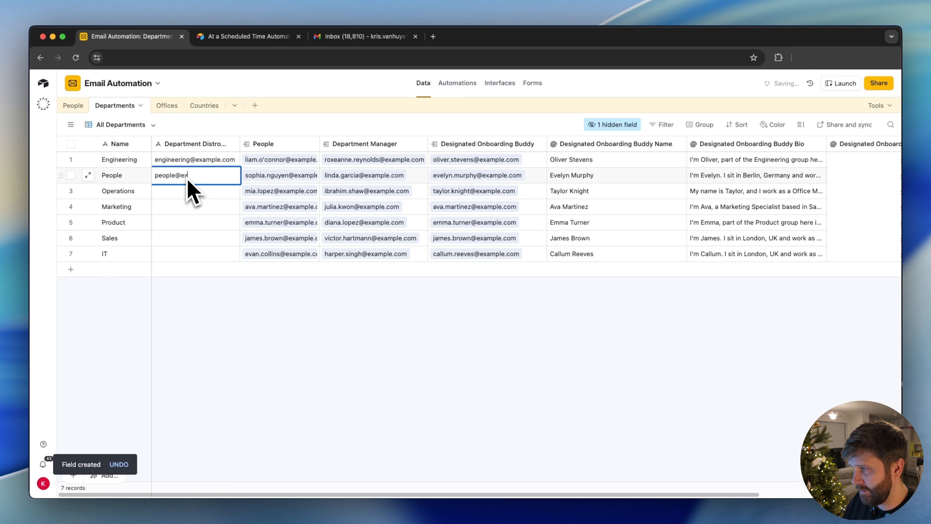
text(ample.com)
key(Return)
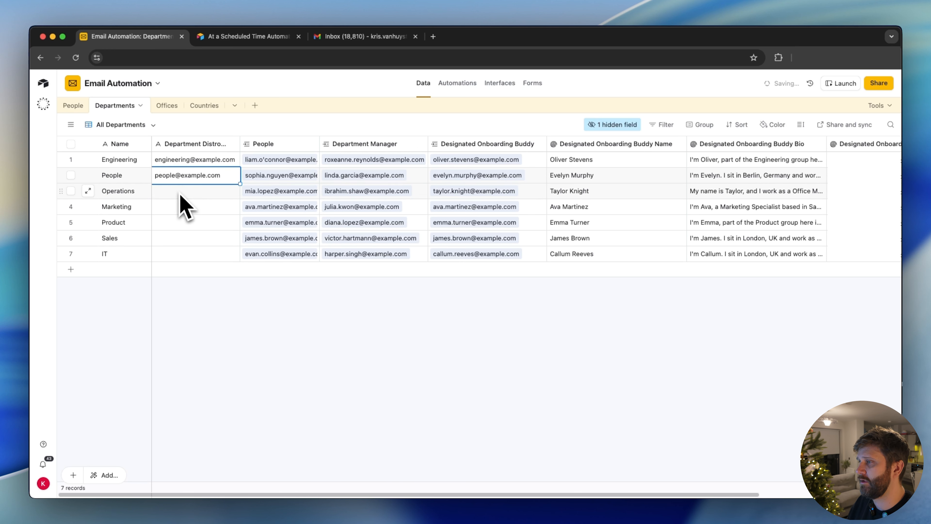
Copy the People department's distribution address into the Operations, Marketing, Product, Sales and IT rows.
key(super+c)
click(180, 191)
key(super+v)
click(179, 206)
key(super+v)
click(177, 222)
key(super+v)
click(179, 238)
key(super+v)
click(178, 254)
key(super+v)
Change the part before the @ to ops, marketing, product, sales and it in the matching departments' distribution addresses.
click(165, 194)
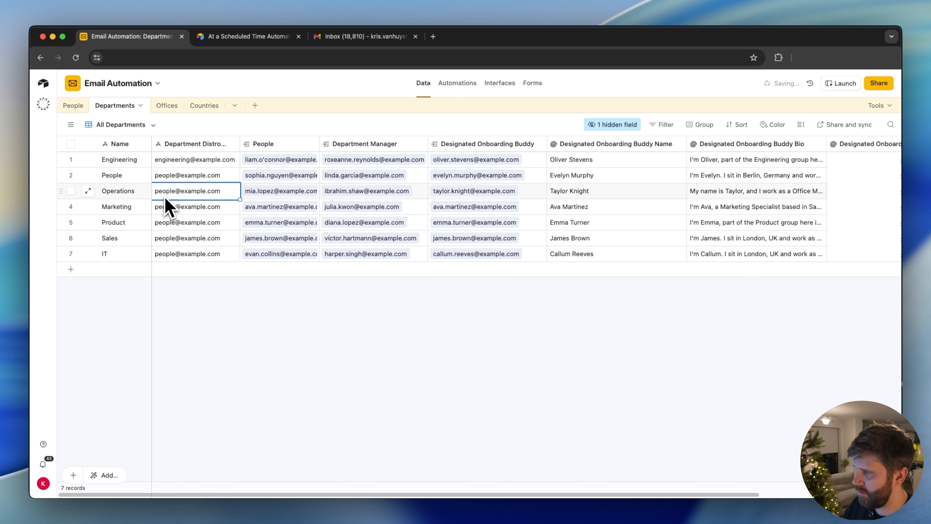
text(ops)
double_click(172, 207)
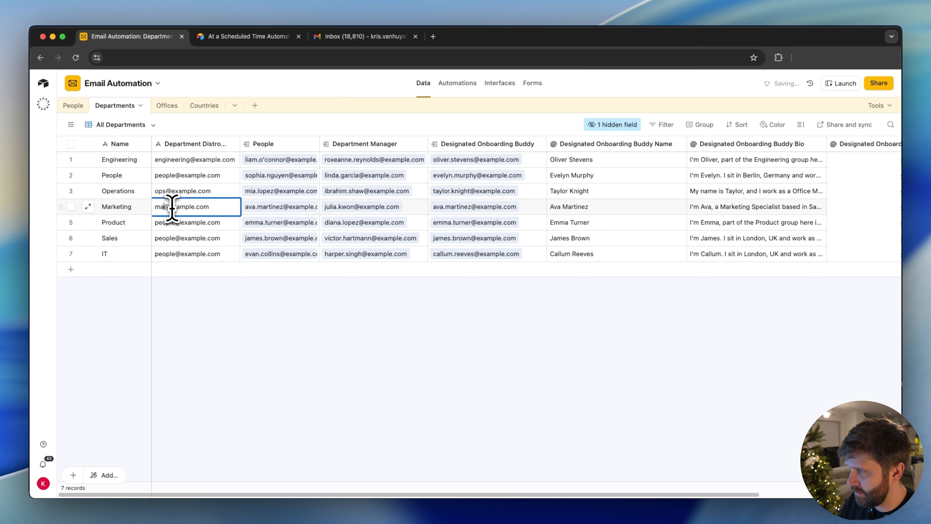
click(170, 223)
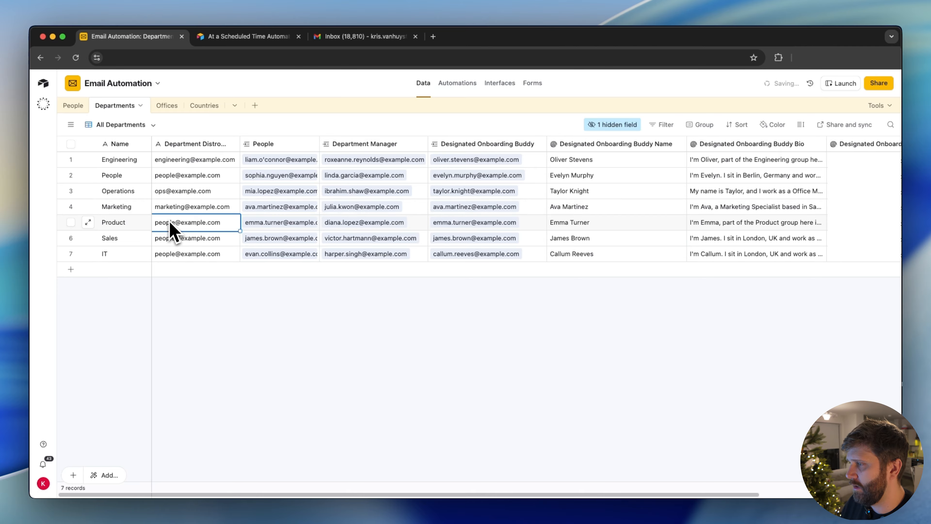
double_click(167, 222)
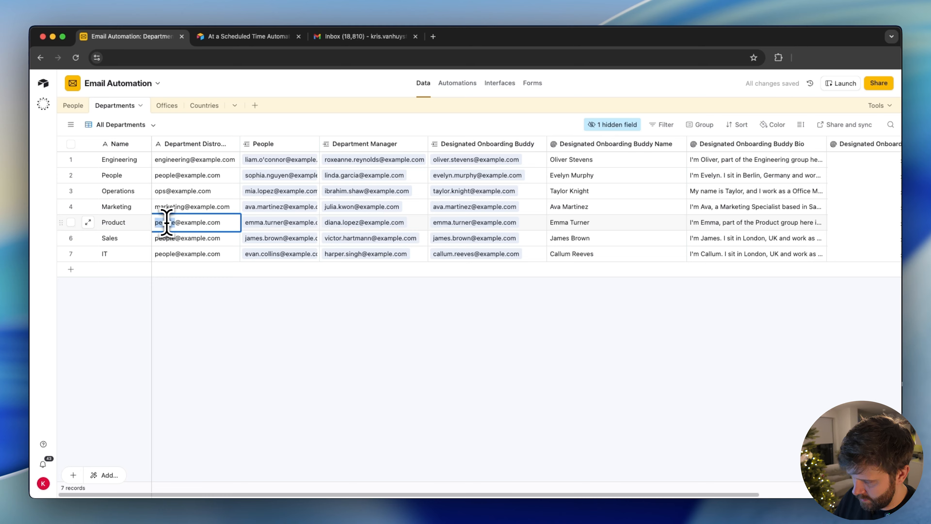
click(164, 242)
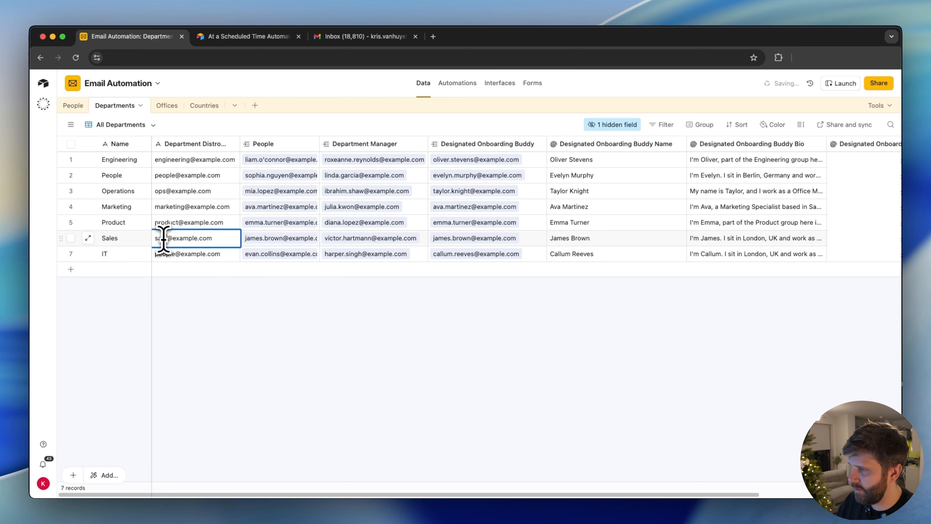
click(169, 257)
double_click(168, 253)
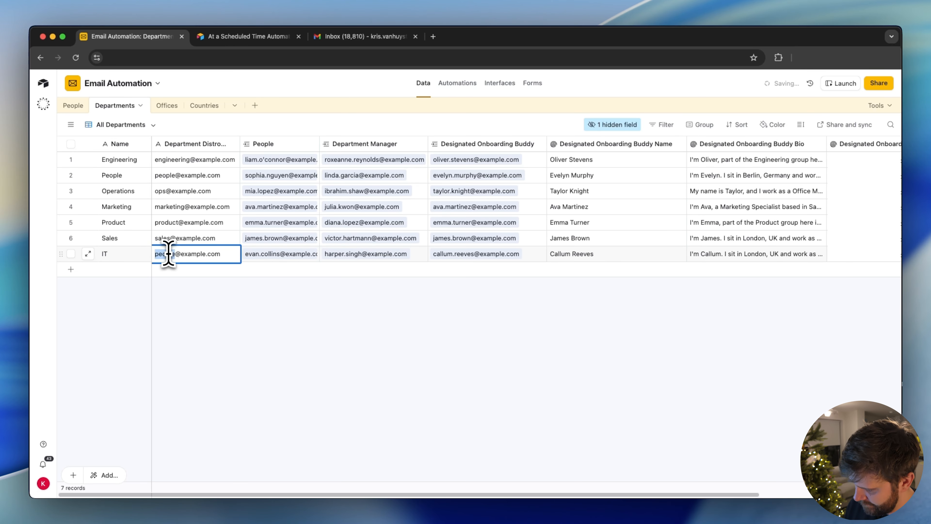
text(it)
click(239, 339)
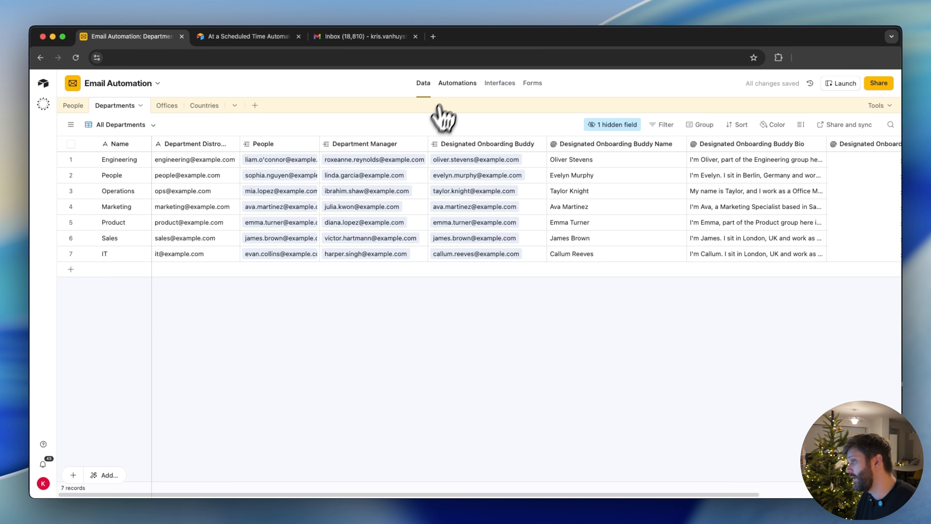
Return to the Weekly Report automation, retest the Find records action, check the found records and close the results.
click(449, 91)
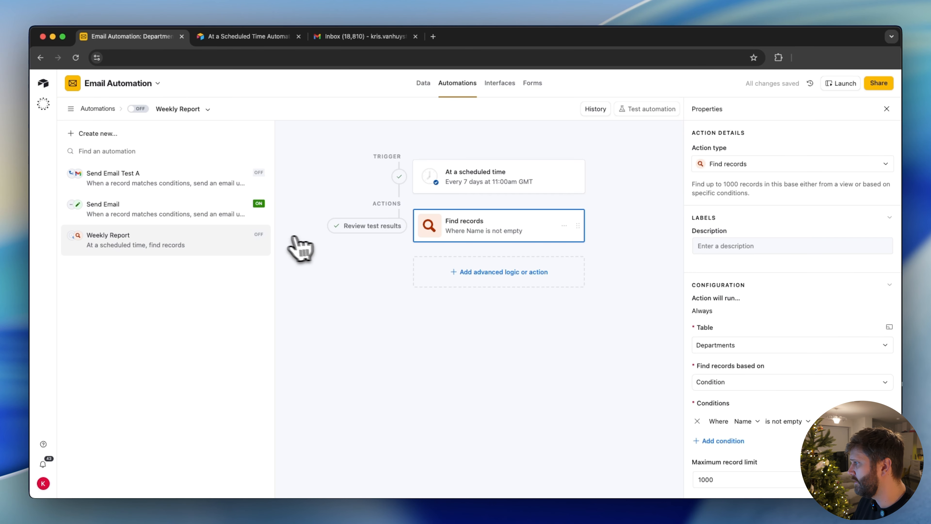
scroll(717, 263, down, 8)
click(881, 261)
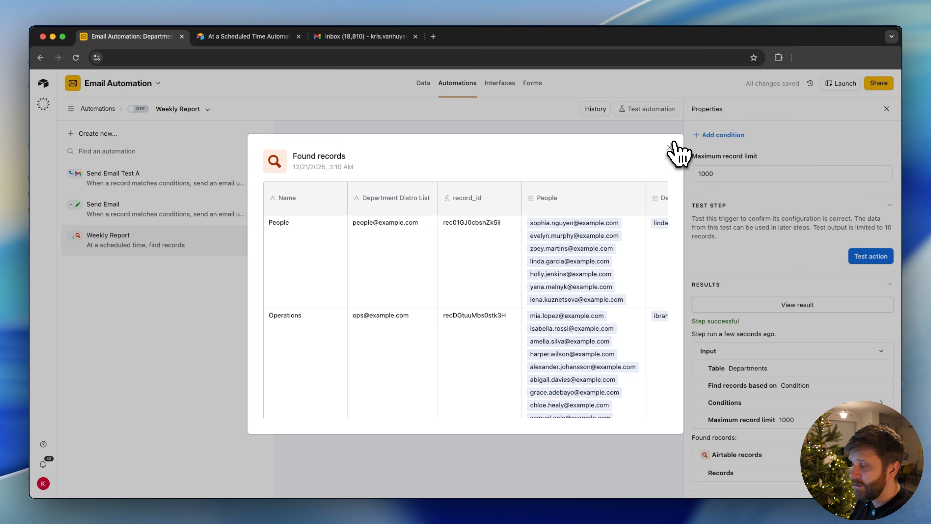
click(669, 148)
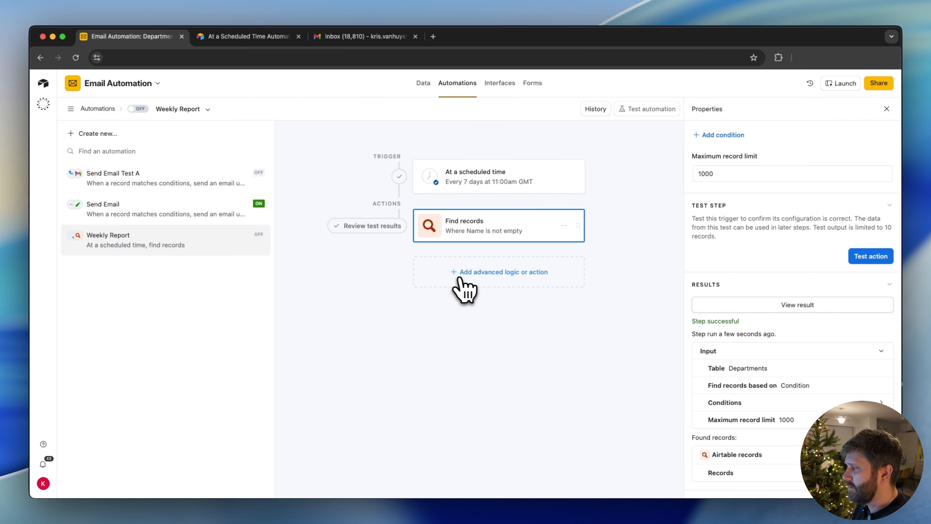
Add a repeating group after Find records and use that action's list of records as its input list.
click(480, 279)
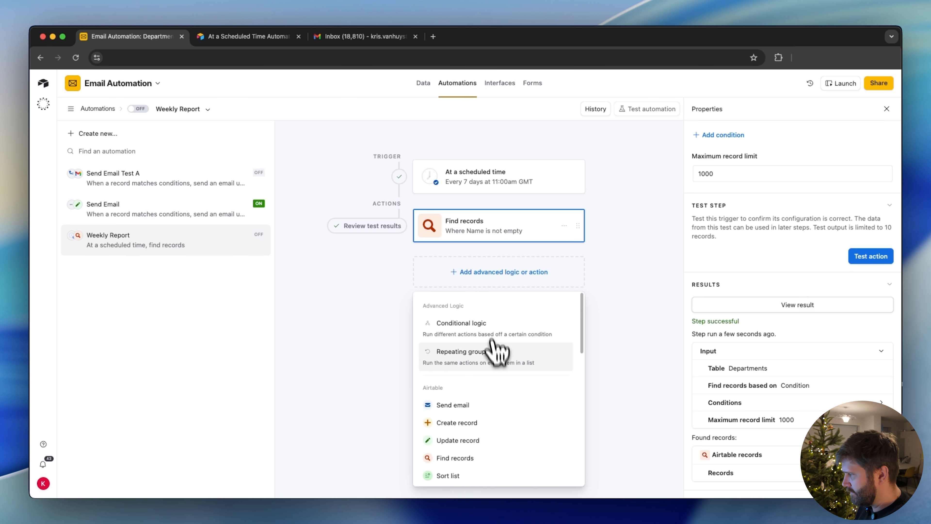
click(459, 361)
click(484, 240)
scroll(710, 341, down, 8)
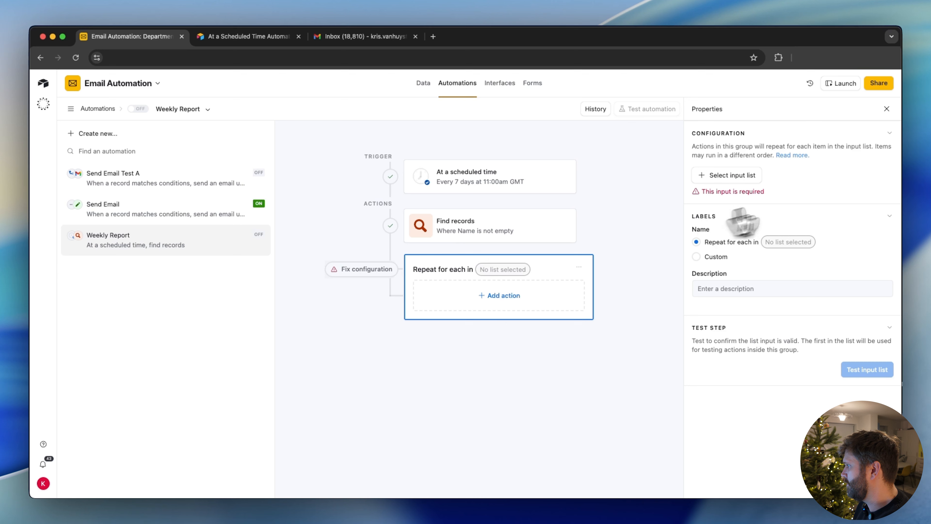
click(729, 175)
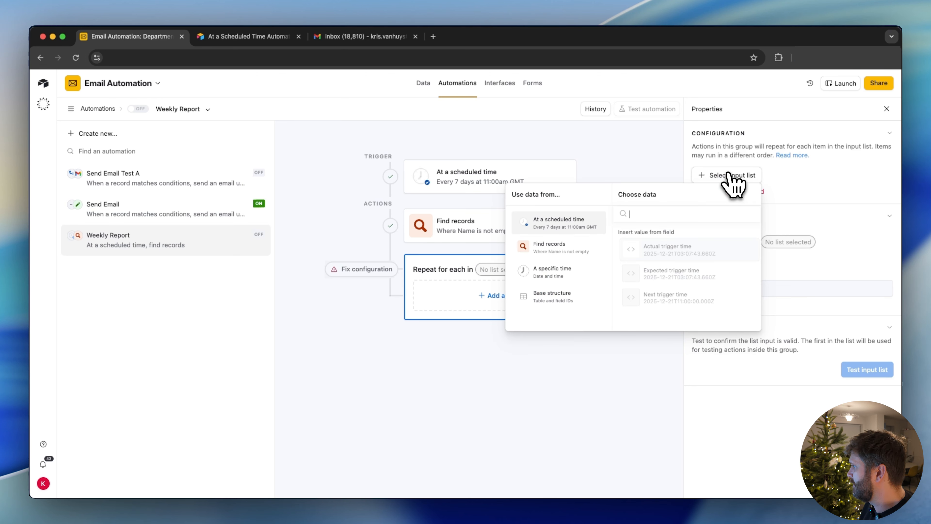
click(549, 248)
click(658, 246)
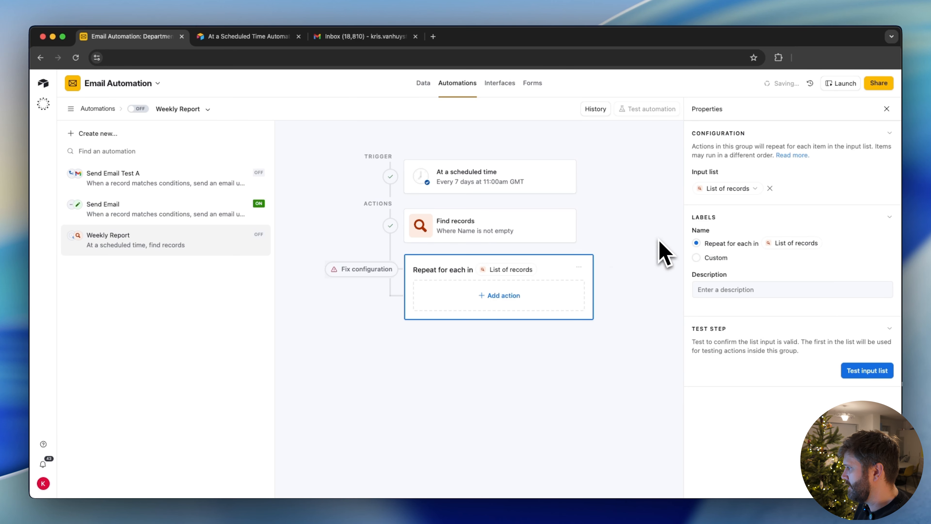
Add a Gmail Send email action inside the repeating group and set its account to Gmail account 6.
click(508, 296)
scroll(482, 392, down, 3)
scroll(480, 388, up, 3)
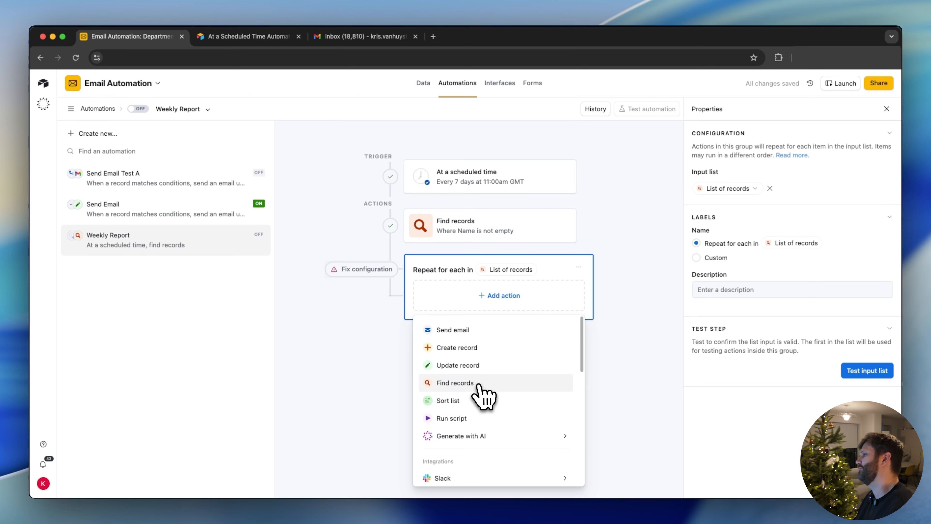
scroll(480, 389, down, 5)
mouse_move(555, 339)
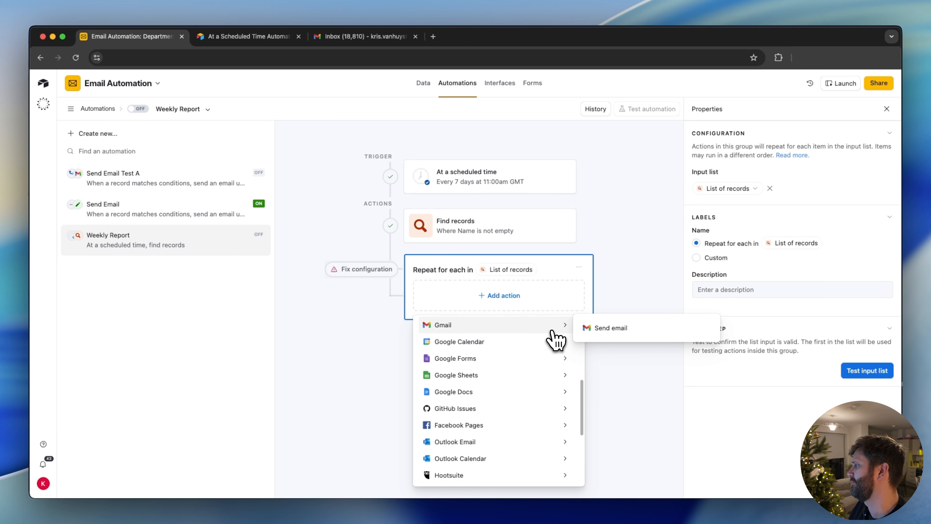
click(599, 331)
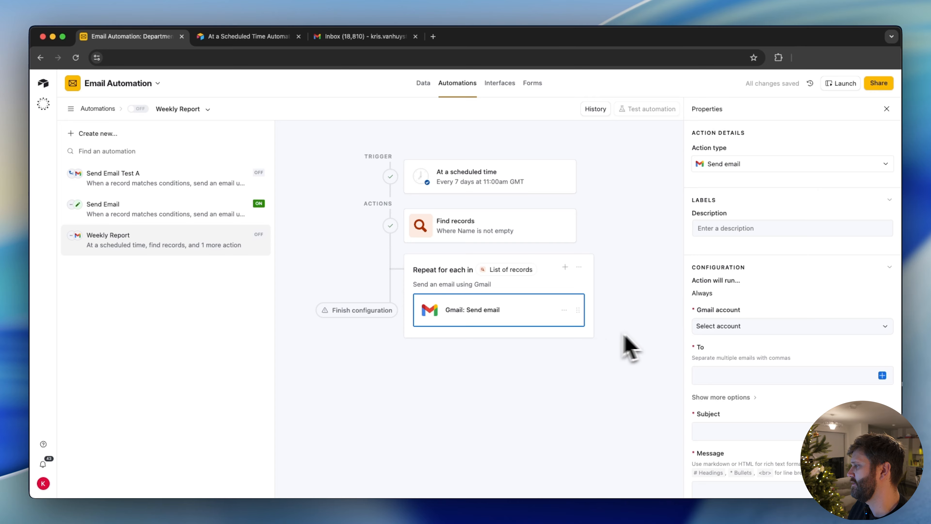
click(761, 326)
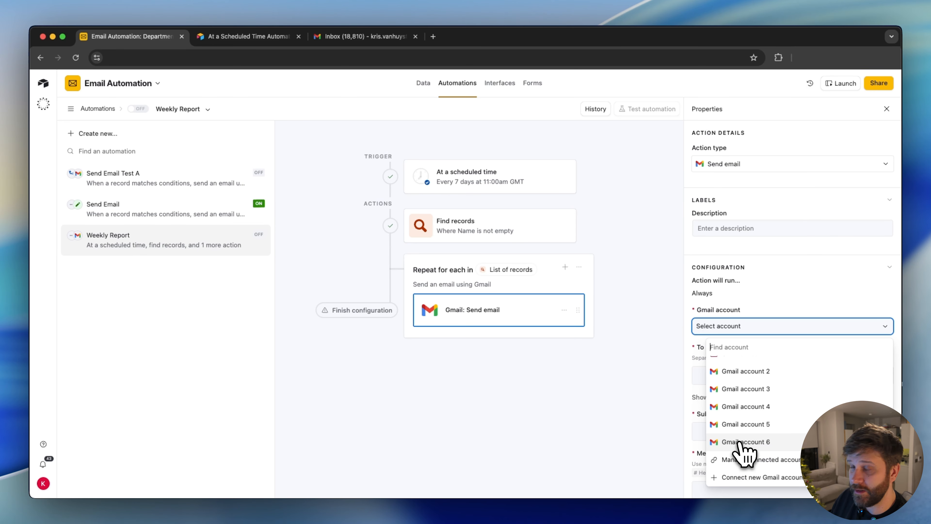
click(738, 443)
Set the email's To recipient to the current item's Department Distro List value.
click(698, 378)
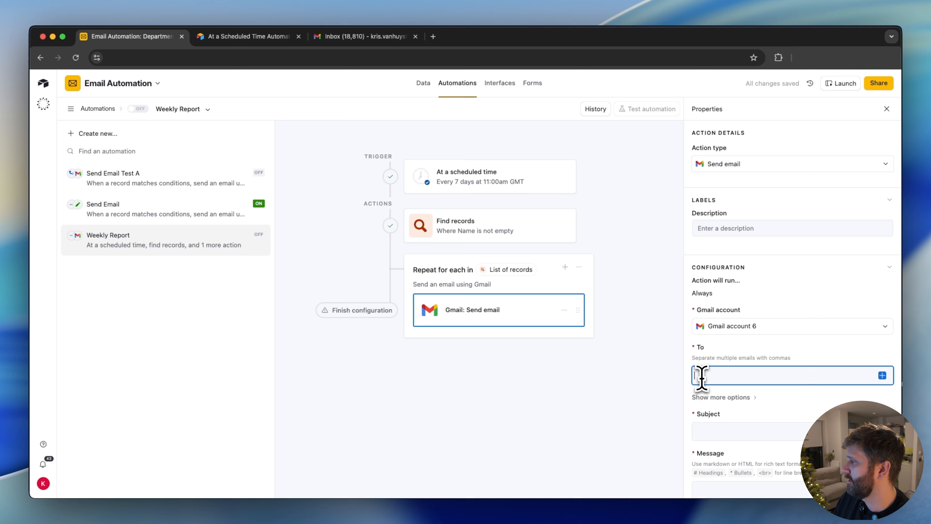
click(882, 375)
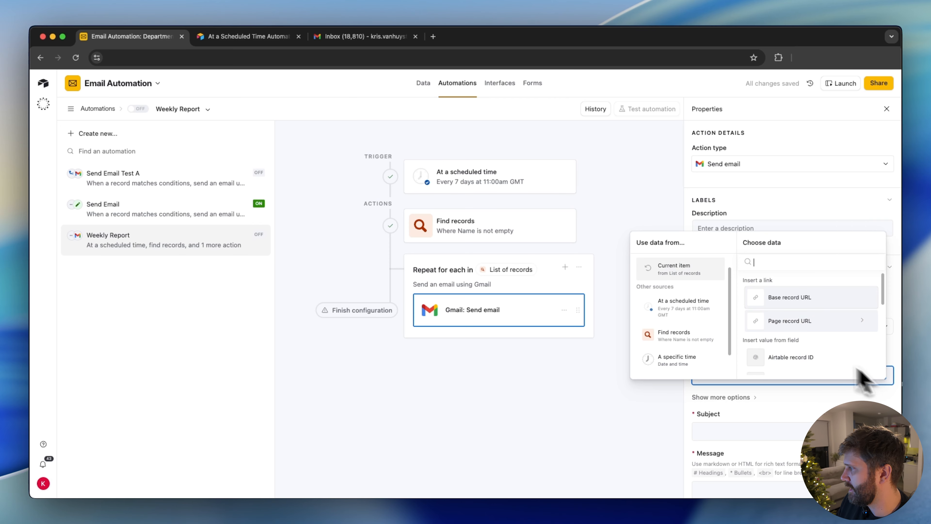
scroll(786, 343, down, 3)
text(dist)
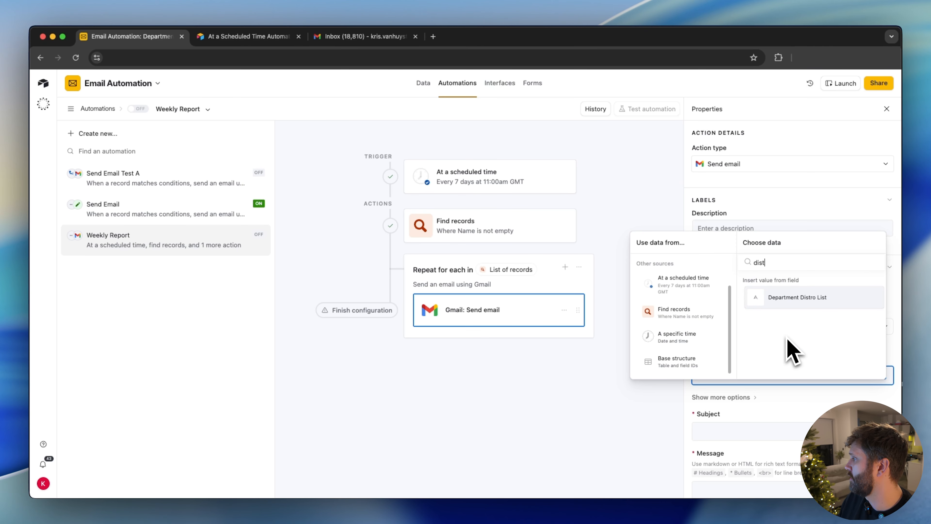
click(797, 302)
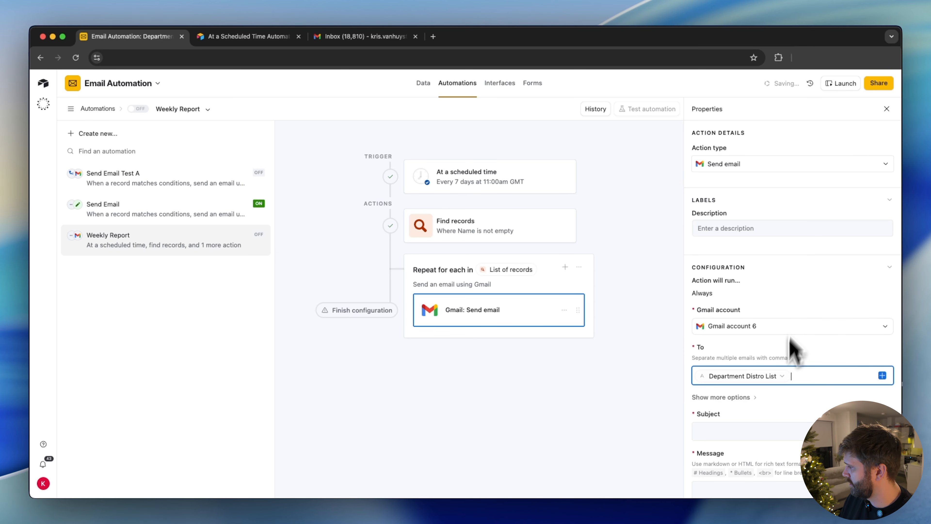
Set the subject to the current item's Name followed by "Weekly report", and write the message "Hi all, Here is the weekly report data:".
click(726, 435)
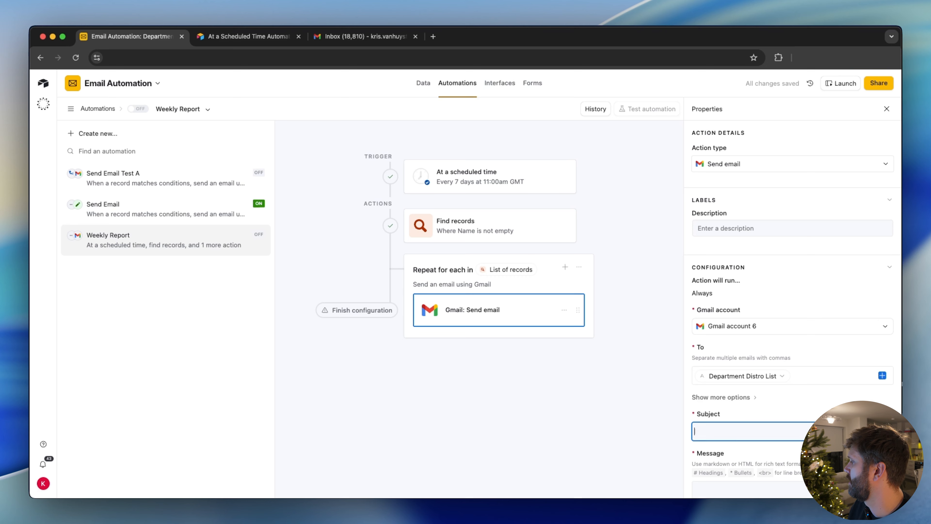
click(882, 430)
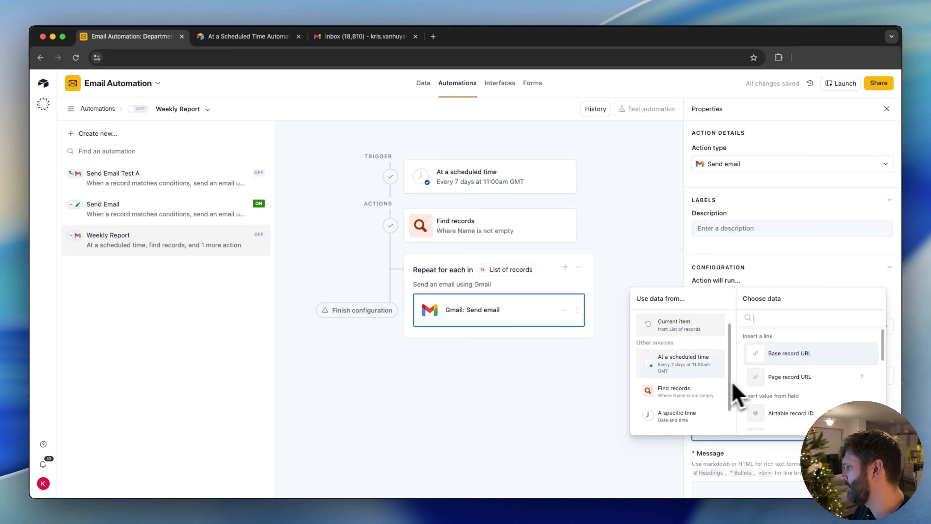
scroll(755, 395, down, 3)
click(773, 366)
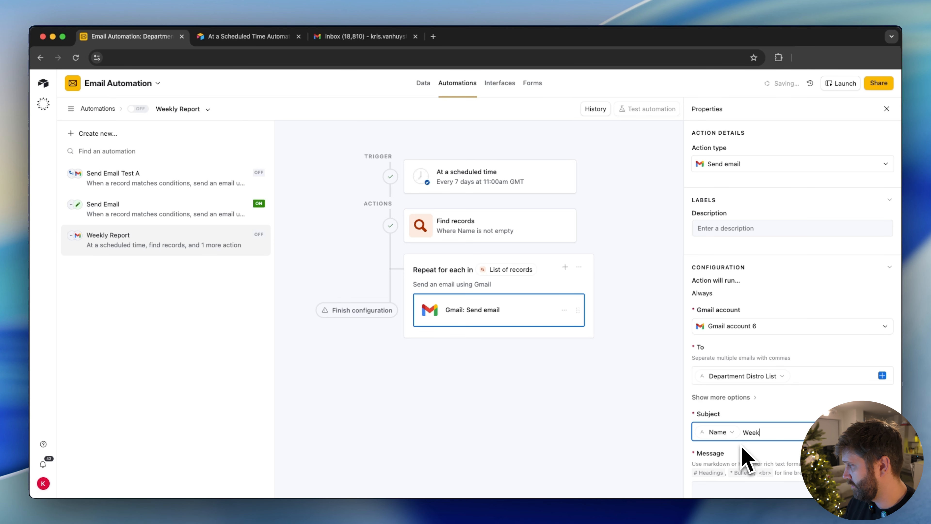
click(747, 477)
scroll(749, 468, down, 5)
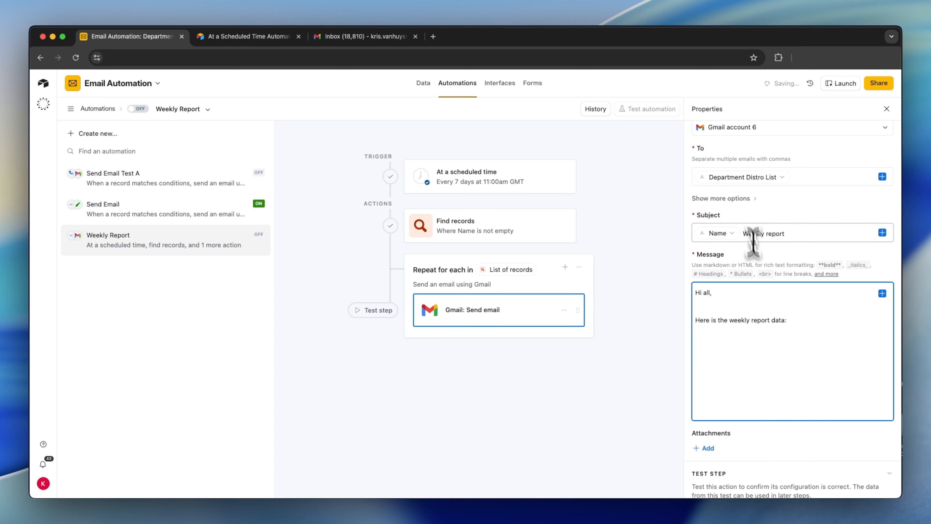
Switch to the base data and look over the task names and statuses in the Tasks table.
click(423, 92)
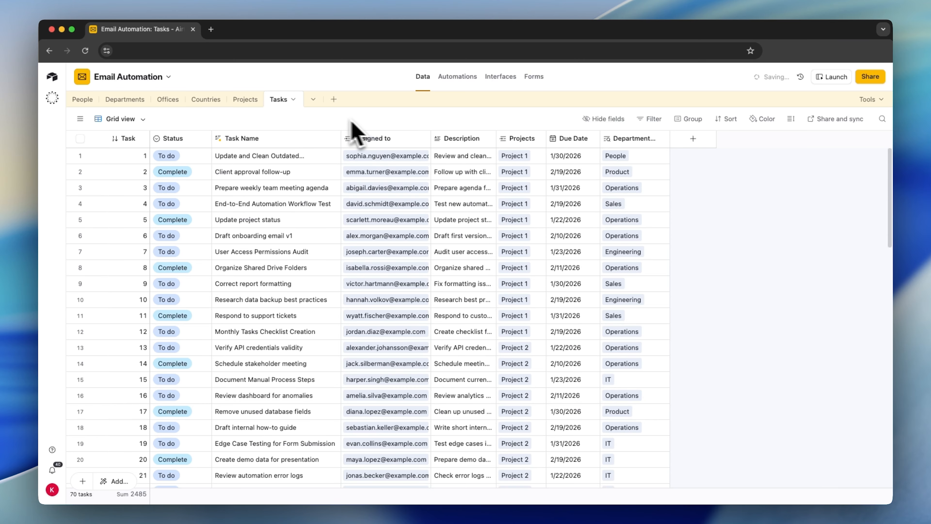
click(306, 159)
click(265, 236)
click(191, 161)
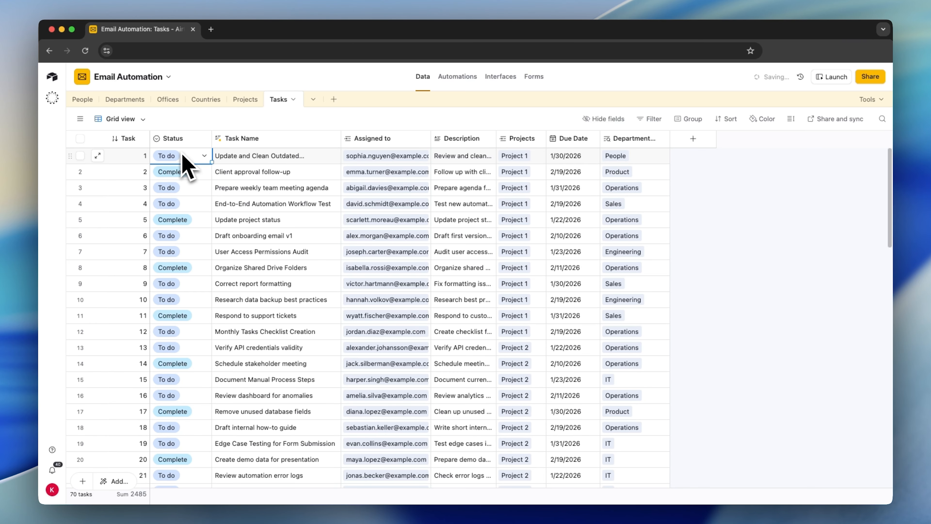
Examine the task name, assignee, description, project, due date and department fields of the Tasks table, widening the department column.
click(233, 161)
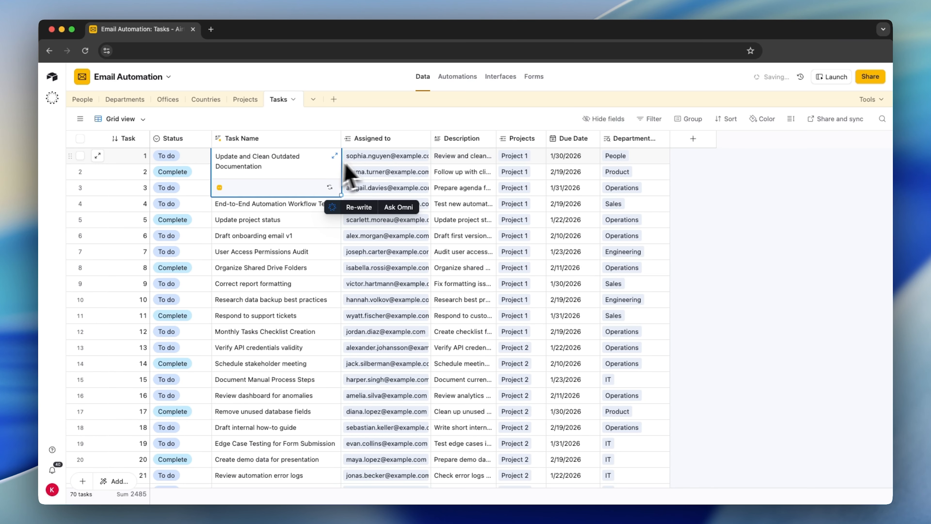
click(357, 157)
click(451, 161)
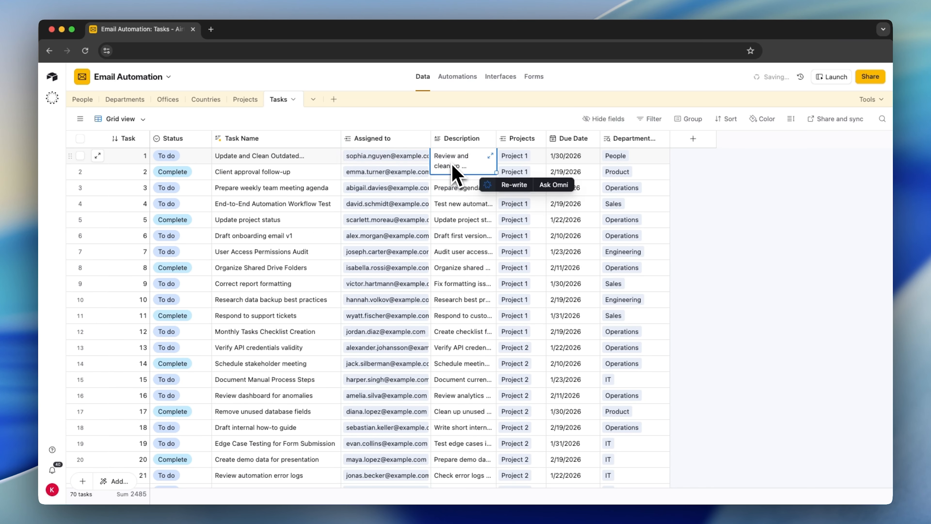
click(515, 158)
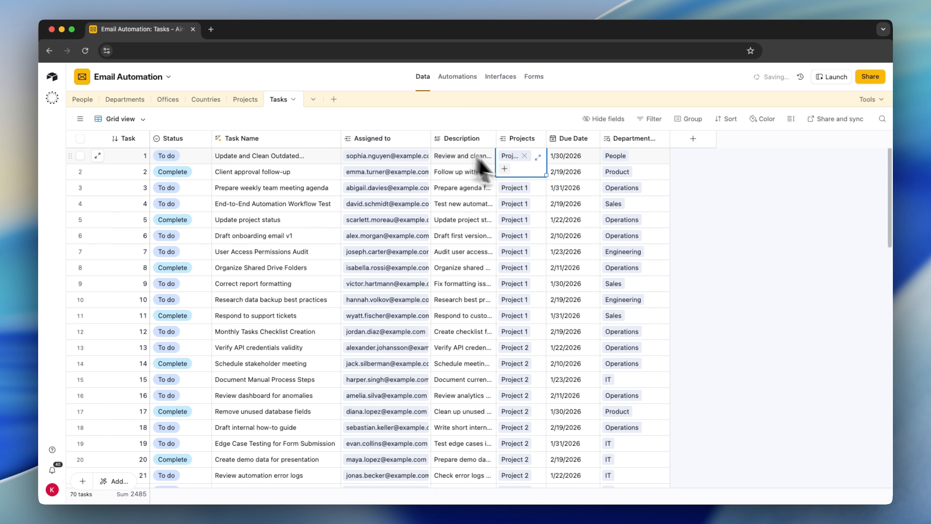
click(569, 177)
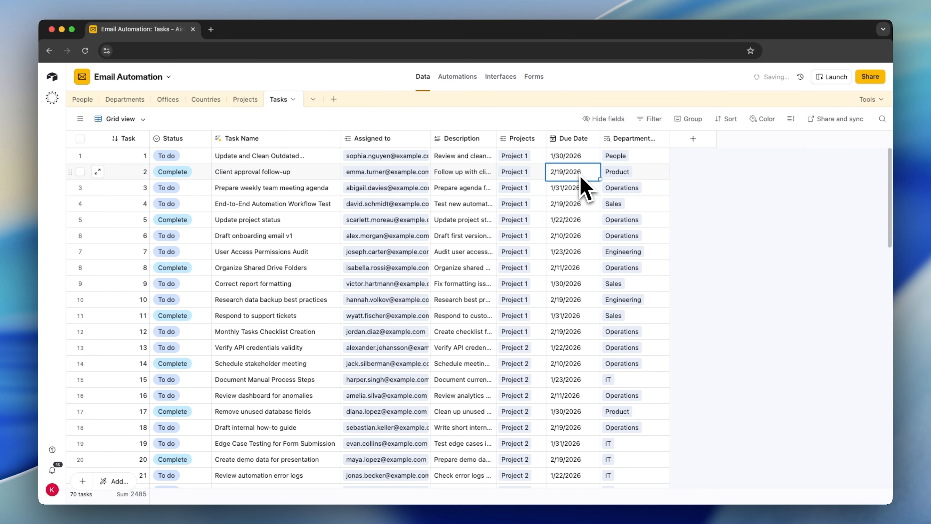
drag(669, 139, 733, 140)
click(642, 172)
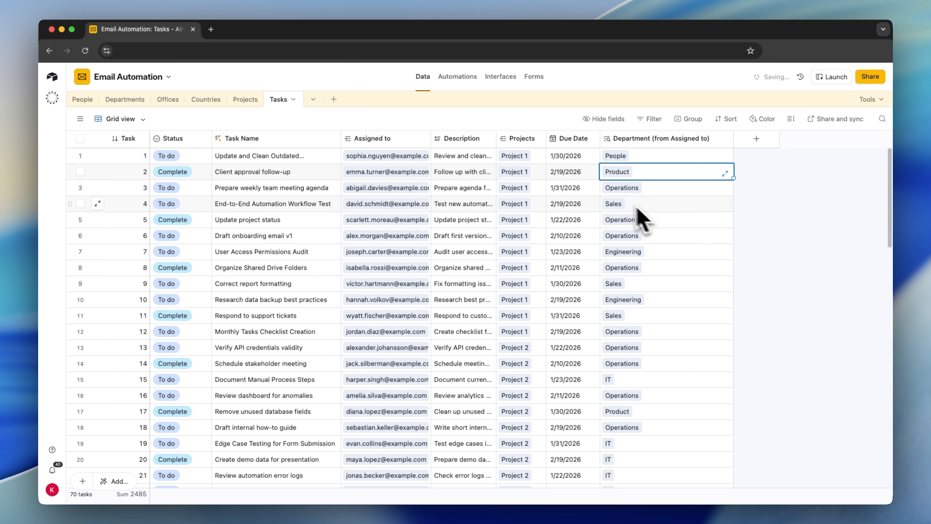
click(404, 171)
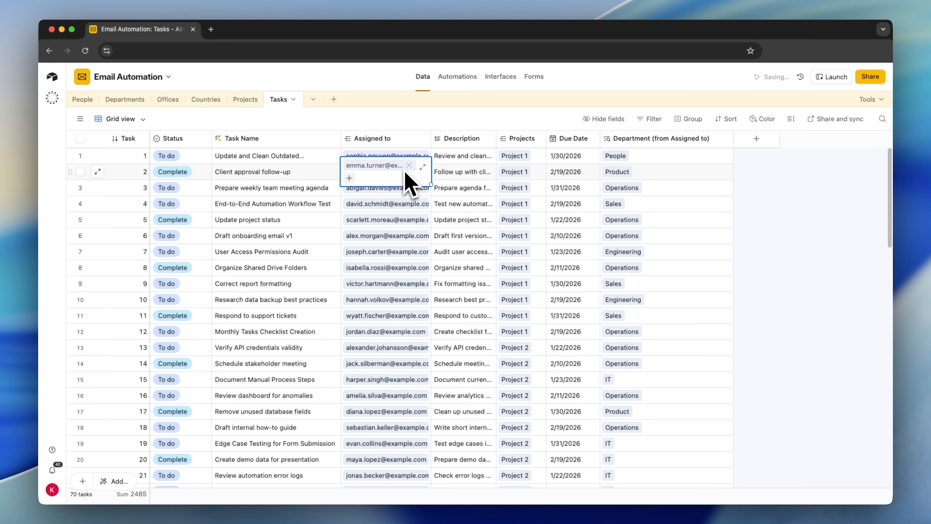
click(641, 189)
Return to the Weekly Report automation and add a Find records action inside the repeating group, ahead of the Gmail email.
click(456, 76)
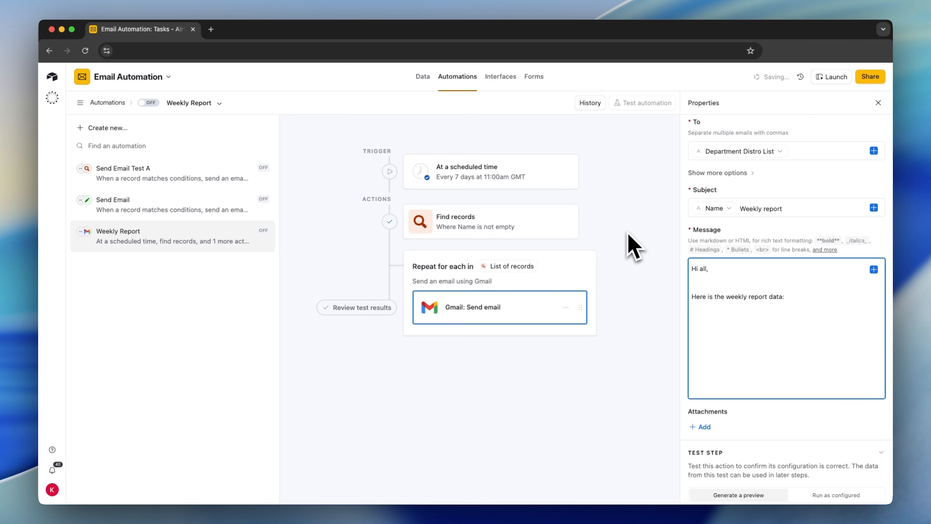
click(536, 329)
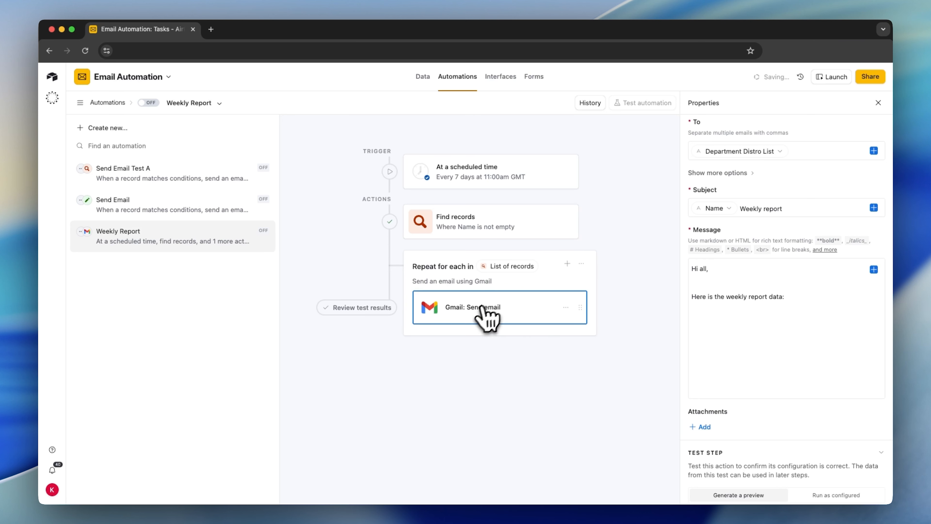
click(688, 343)
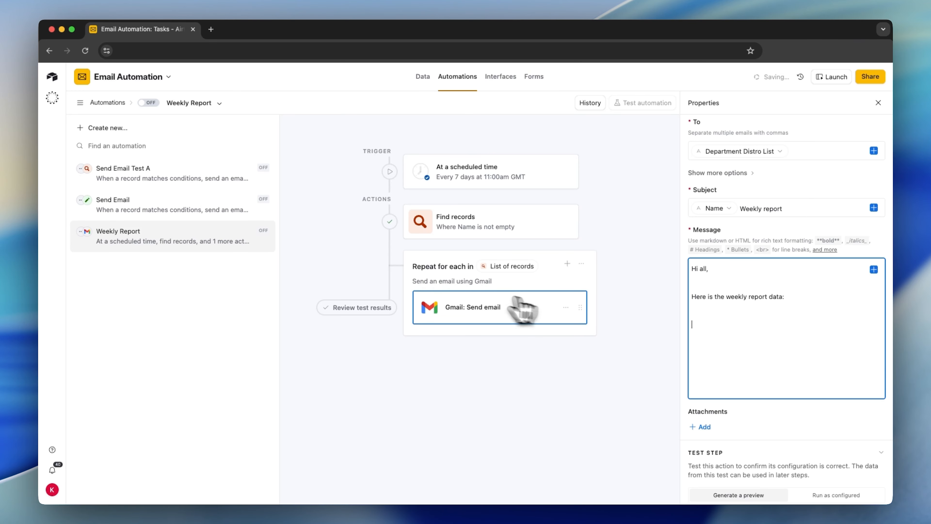
click(522, 324)
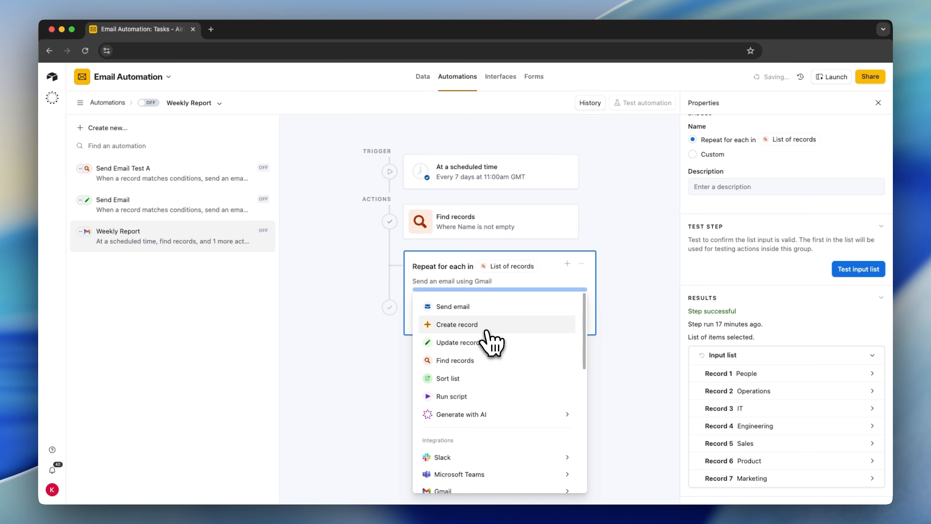
click(476, 361)
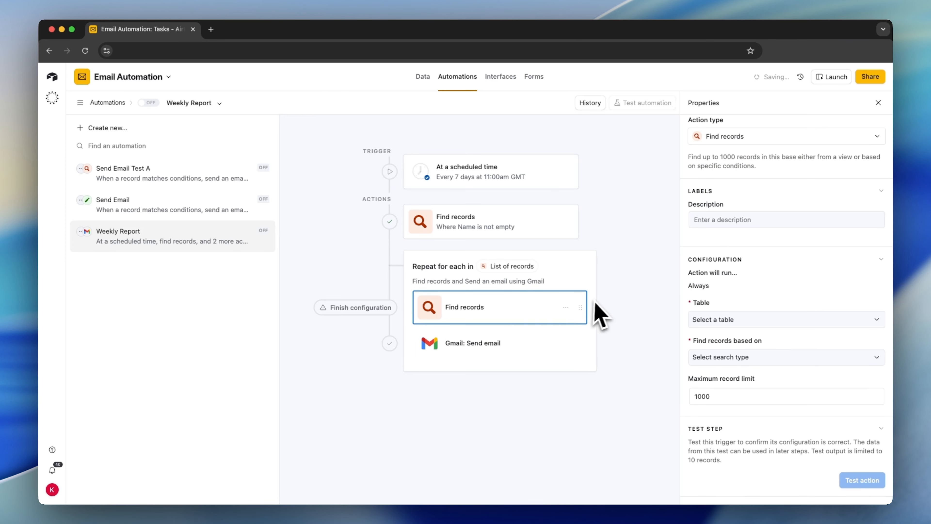
Set the new Find records action to search the Tasks table based on a condition.
click(696, 321)
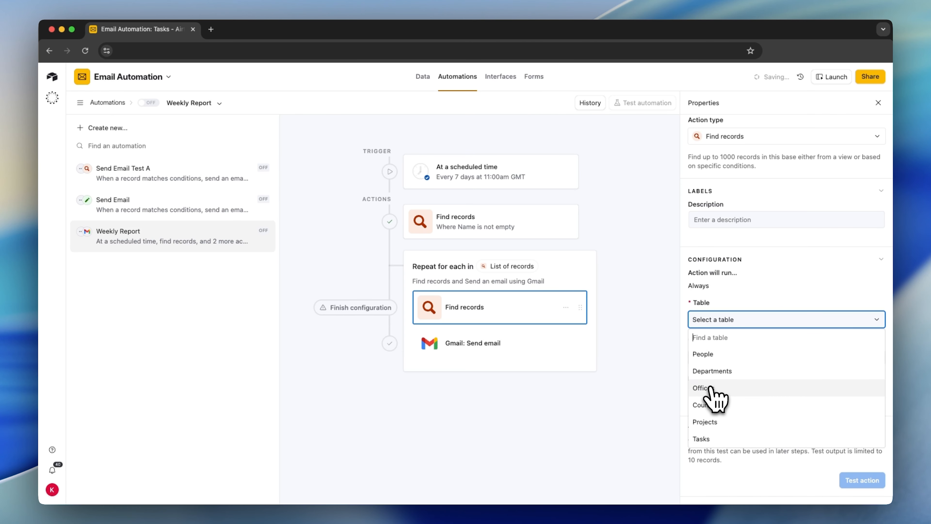
click(711, 437)
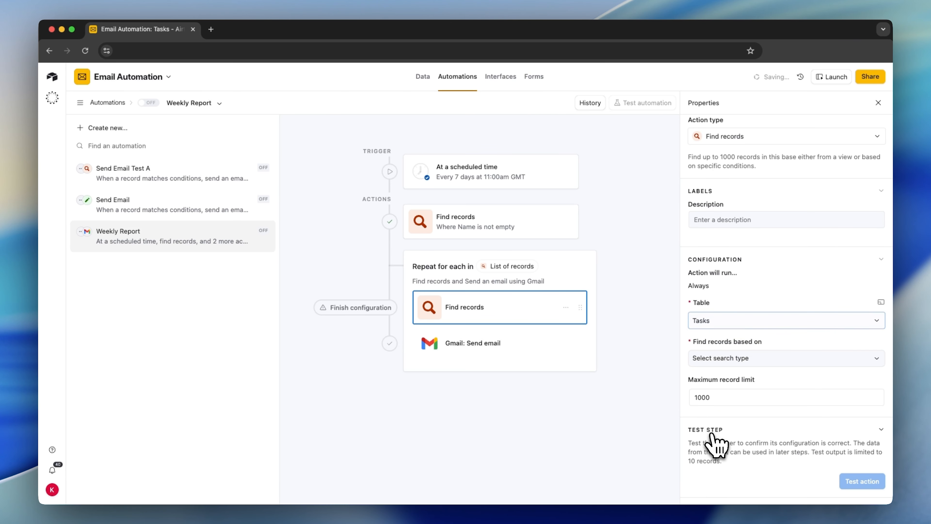
click(721, 362)
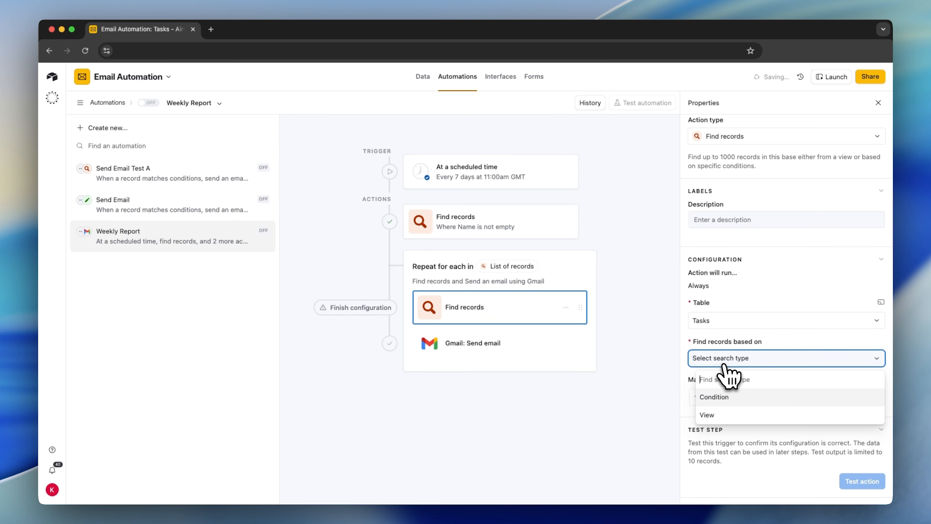
click(720, 400)
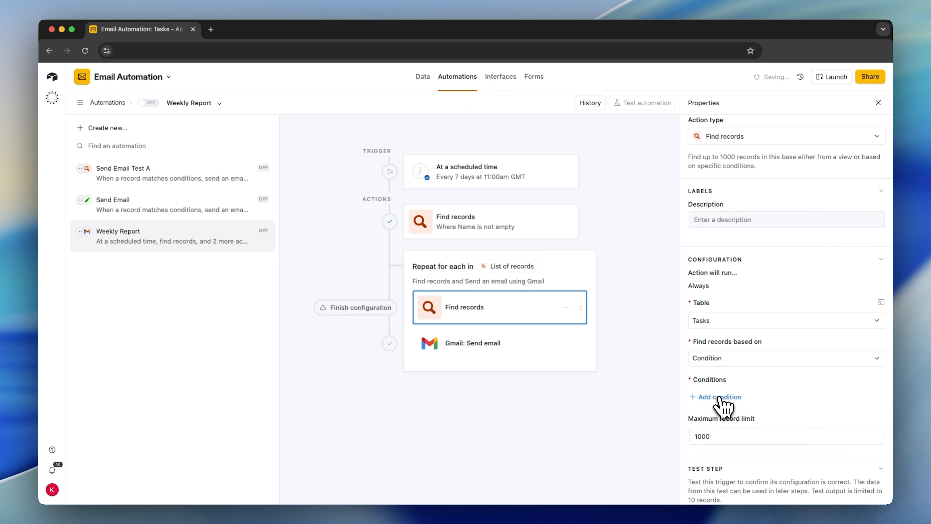
Add a condition on the Department (from Assigned to) field using the contains operator.
click(719, 397)
click(739, 398)
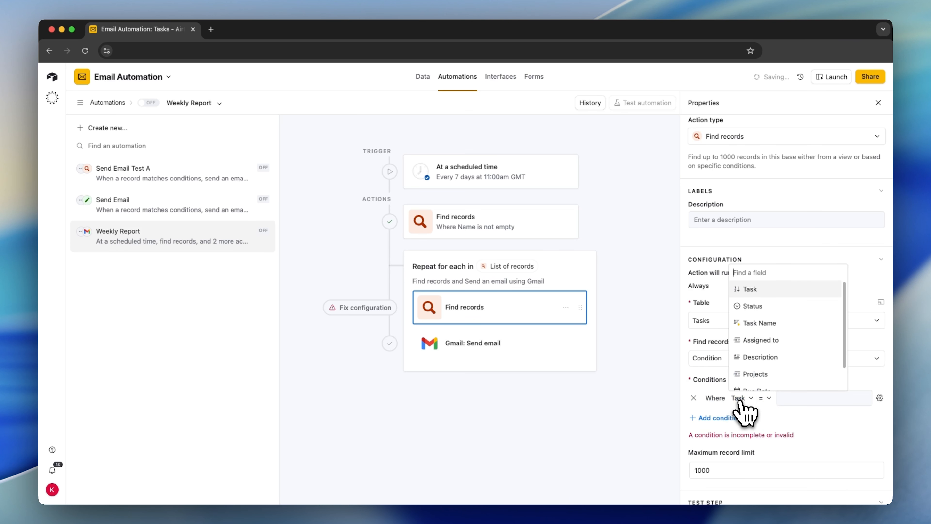
scroll(748, 374, down, 3)
click(755, 382)
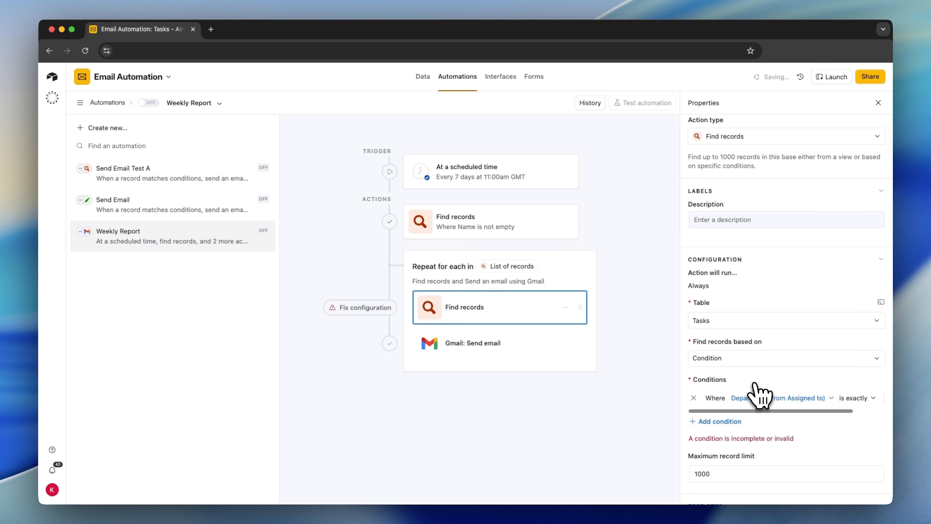
scroll(759, 396, down, 3)
scroll(783, 367, right, 3)
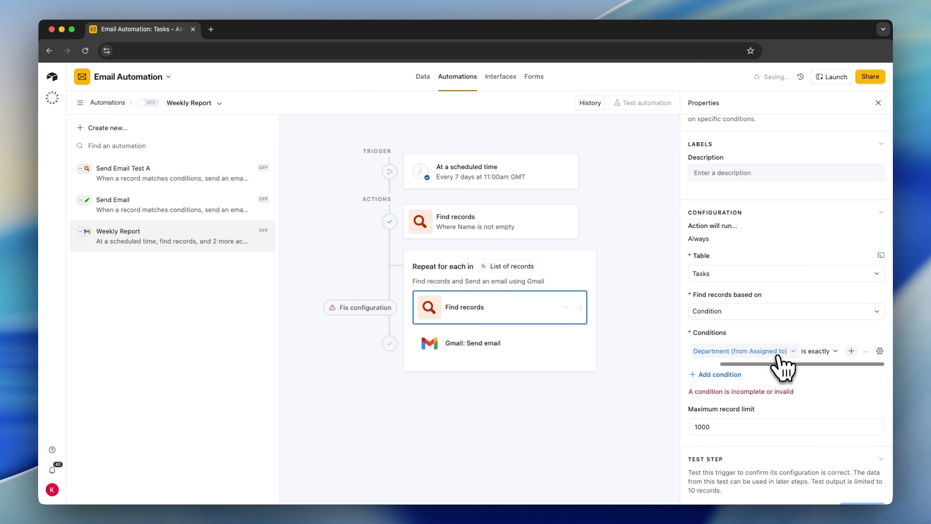
click(831, 352)
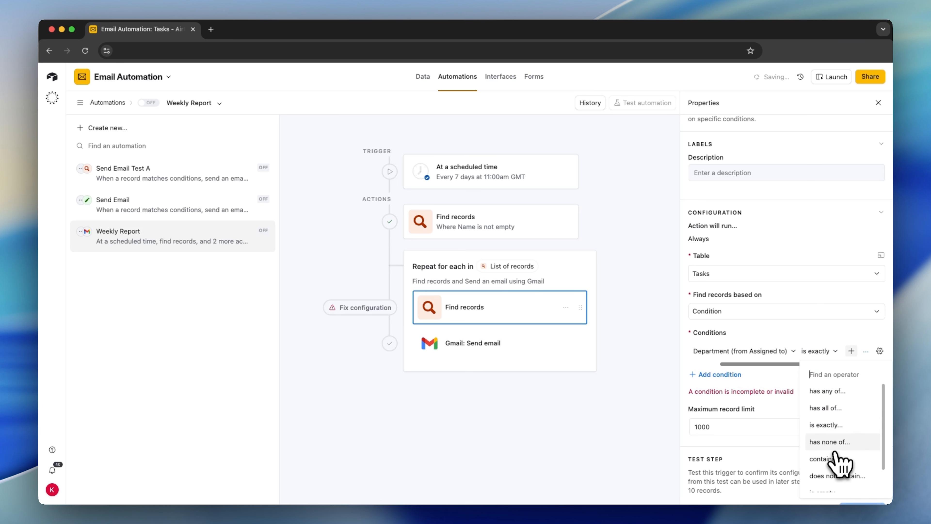
click(830, 459)
scroll(848, 363, right, 2)
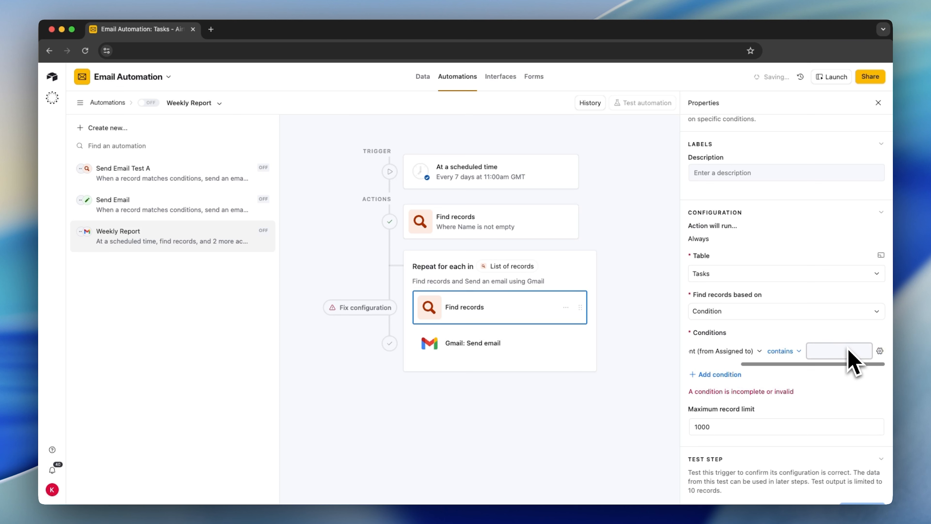
Make the condition's value dynamic and set it to the current item's Name.
click(880, 351)
click(755, 421)
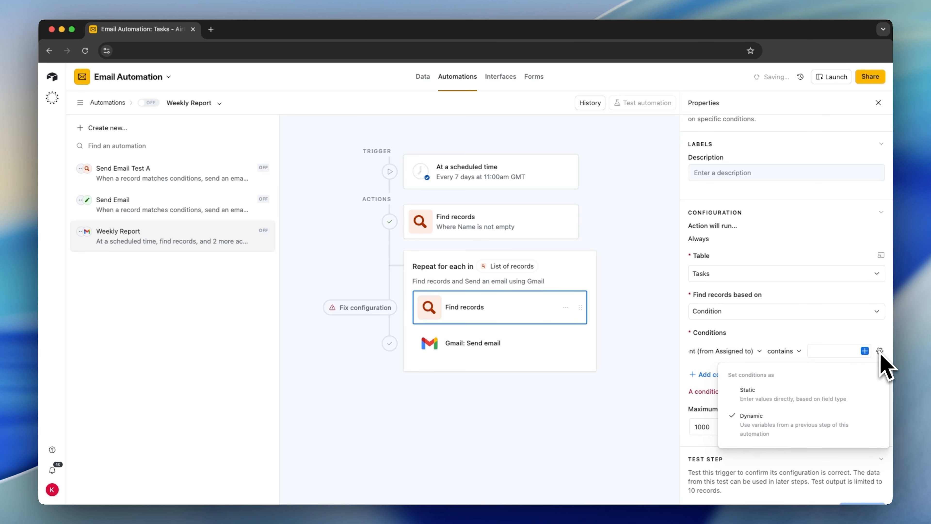
click(864, 351)
click(864, 350)
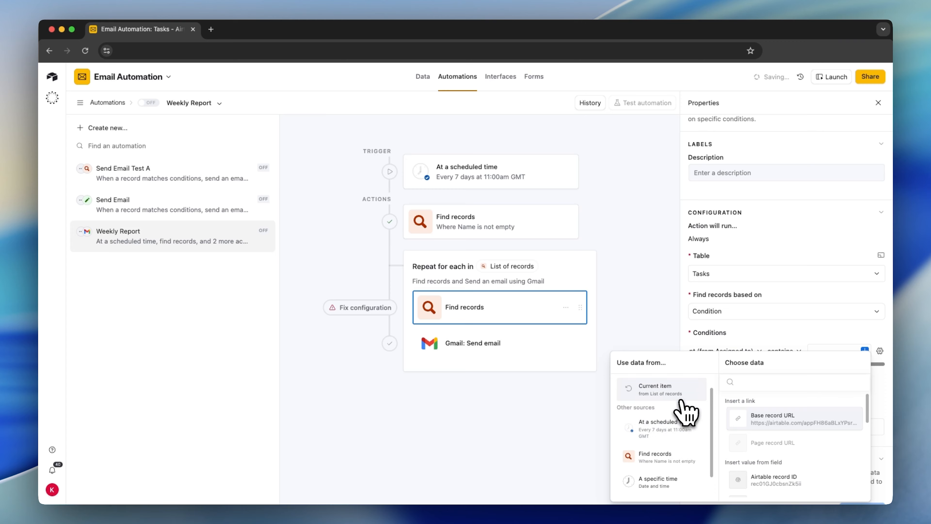
scroll(748, 440, down, 2)
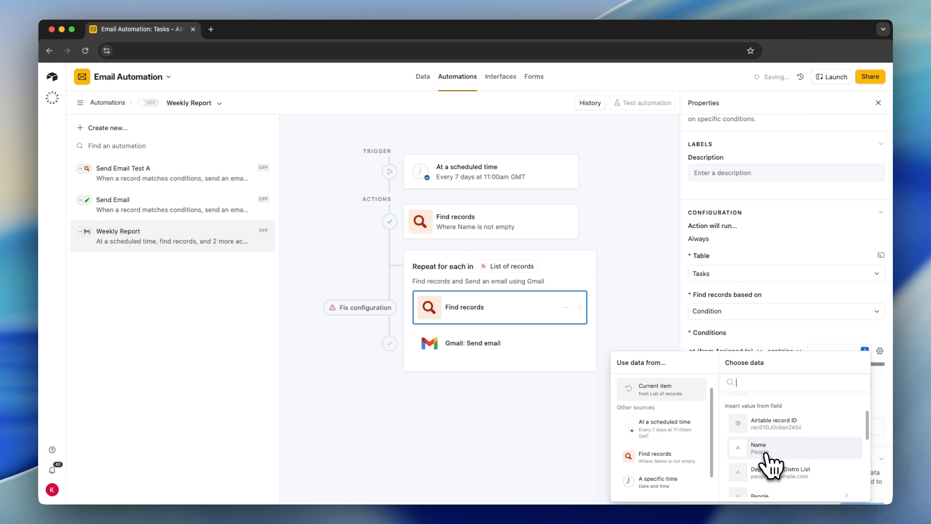
click(768, 448)
Test the Find records action, look through the fields of the found records, and close the results.
scroll(755, 422, down, 1)
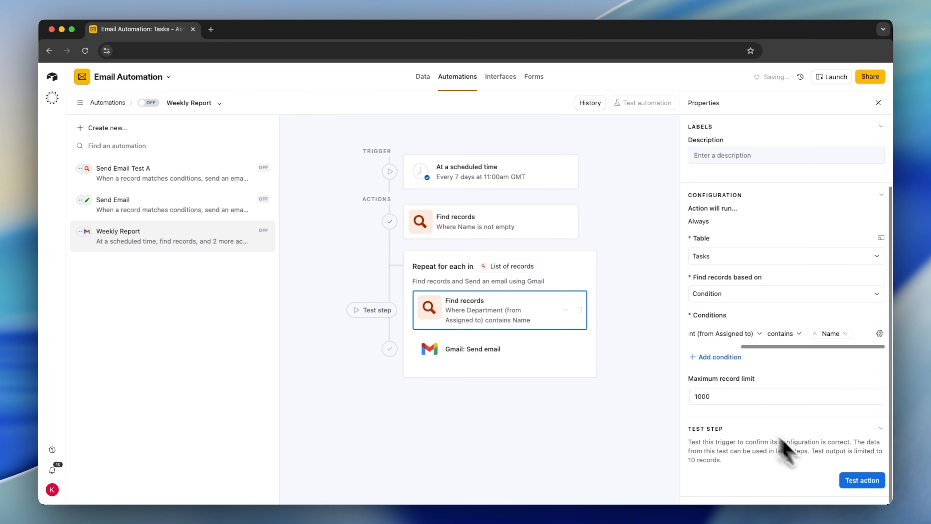
click(850, 484)
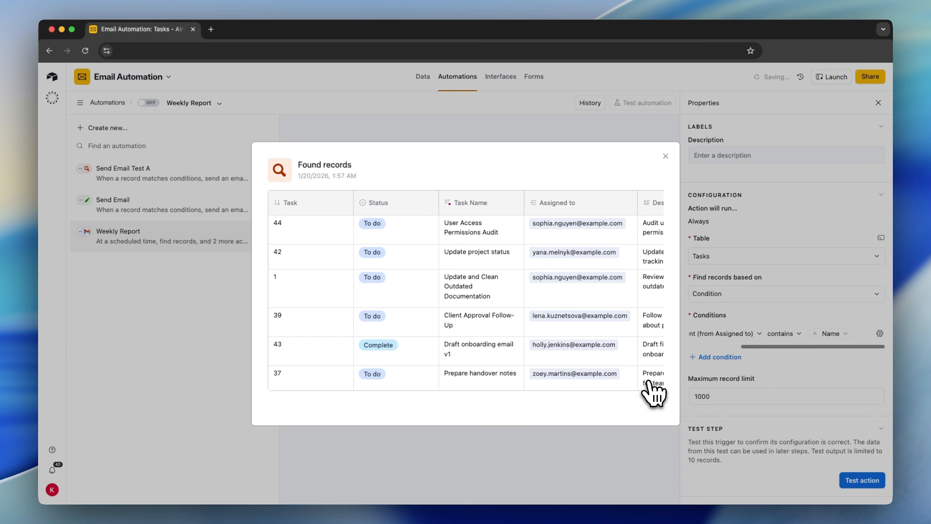
scroll(345, 291, right, 10)
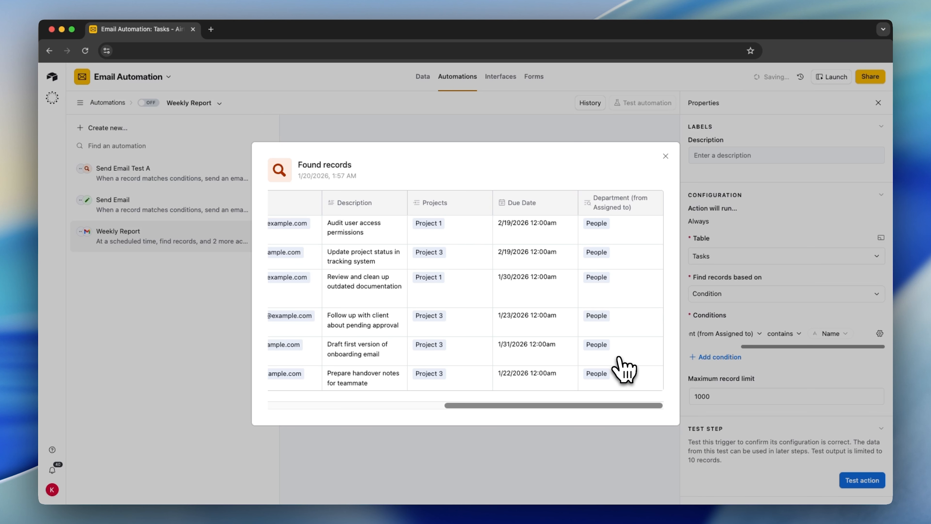
scroll(601, 422, left, 10)
click(550, 485)
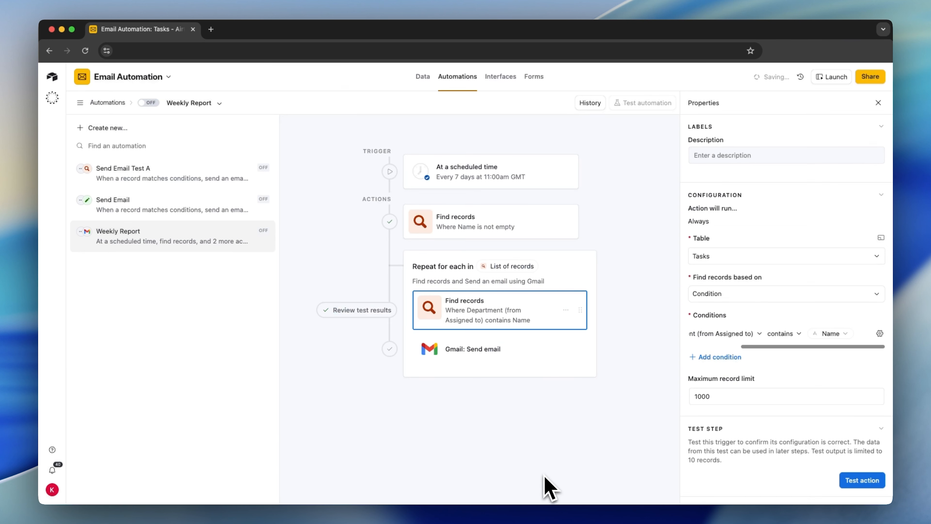
In the Gmail email's message, start a grid of the department task records below the "Here is the weekly report data:" line.
click(485, 352)
scroll(718, 344, down, 6)
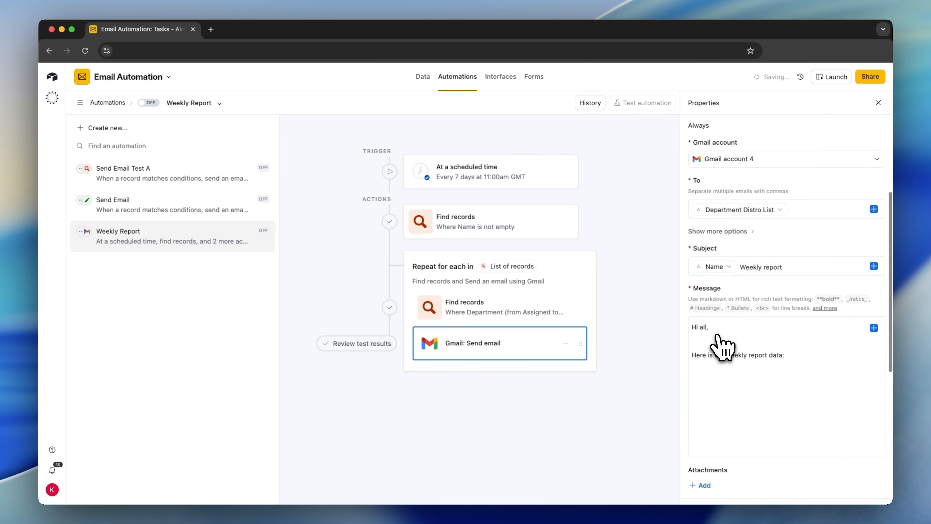
click(728, 259)
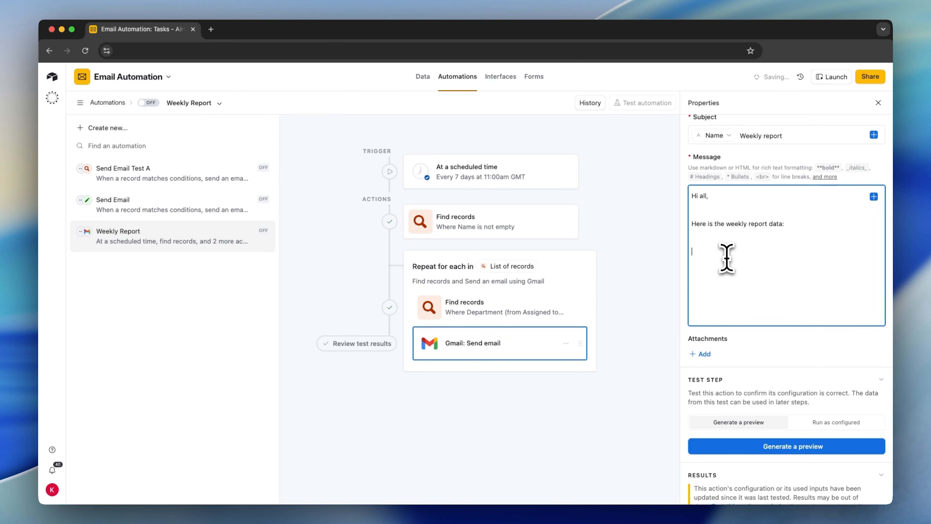
click(872, 198)
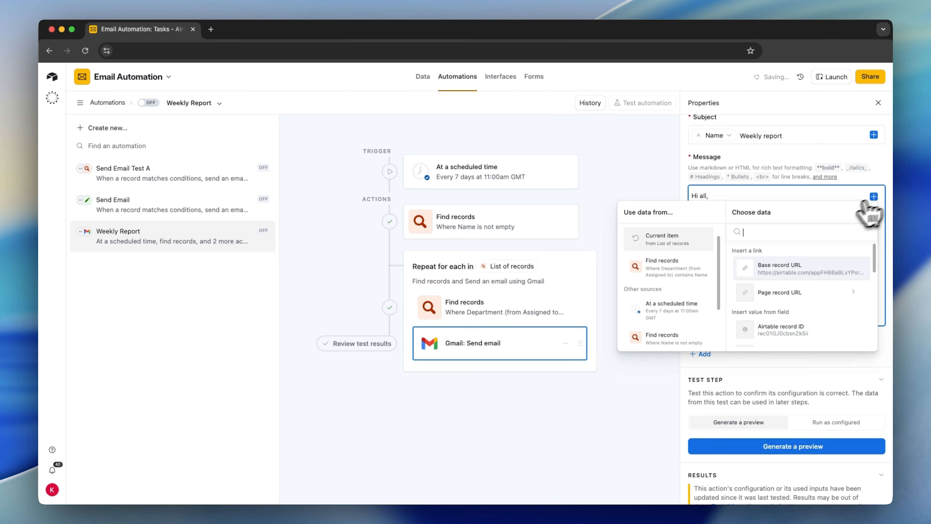
click(656, 266)
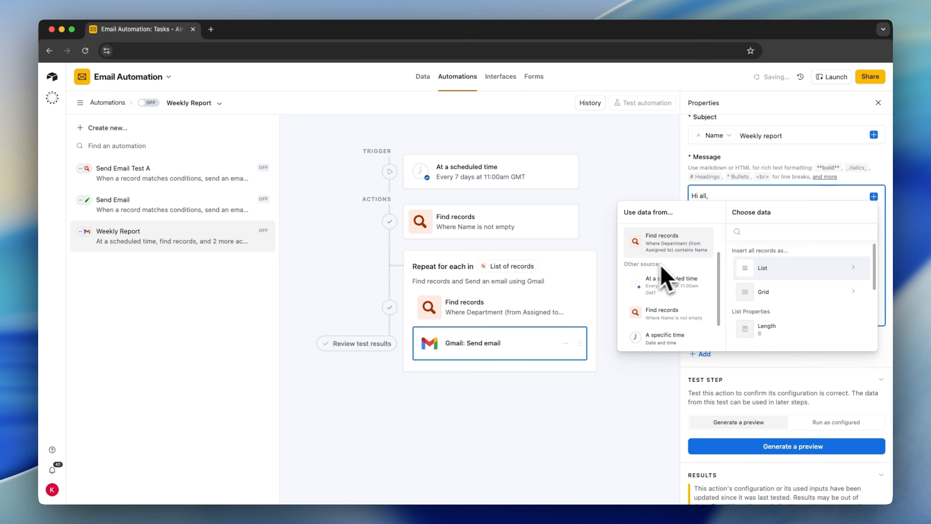
click(776, 306)
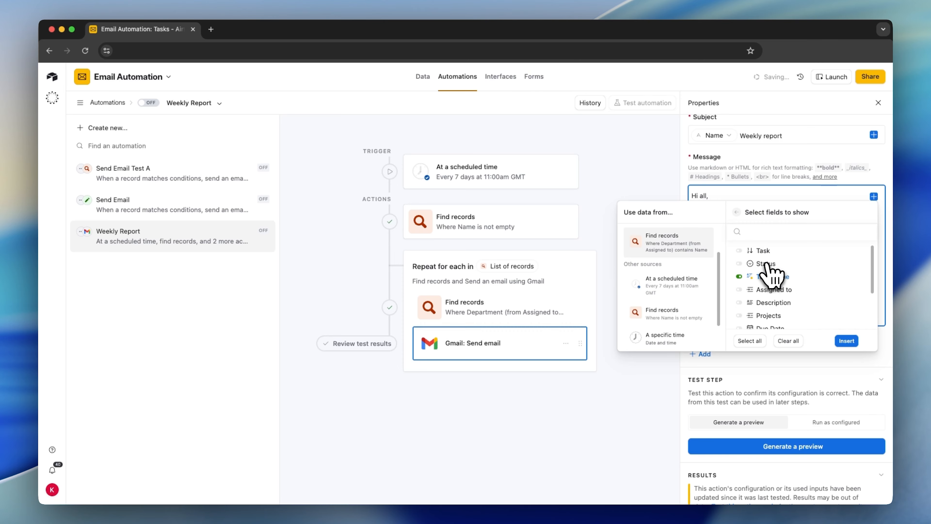
Include the Status, Task Name, Assigned to, Description, Projects and Due Date fields in the grid and insert it into the message.
scroll(779, 295, down, 1)
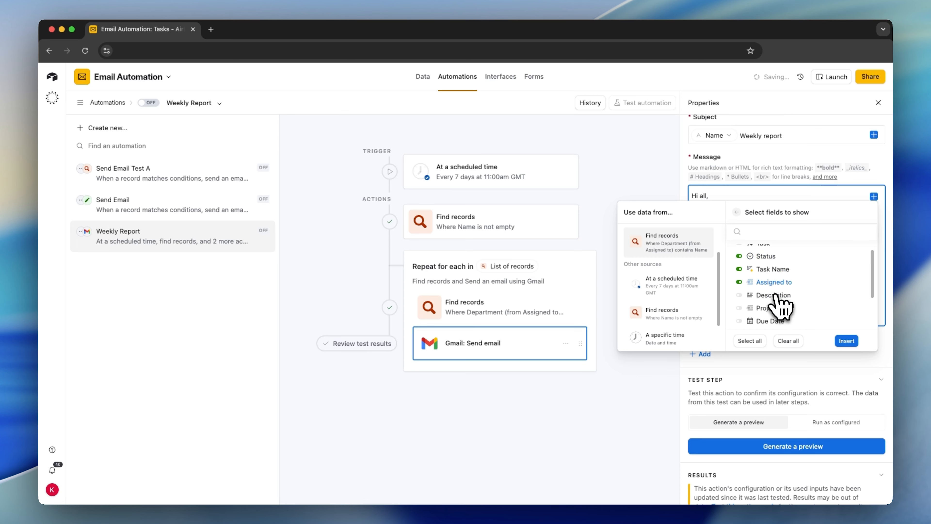
click(774, 308)
scroll(770, 293, down, 2)
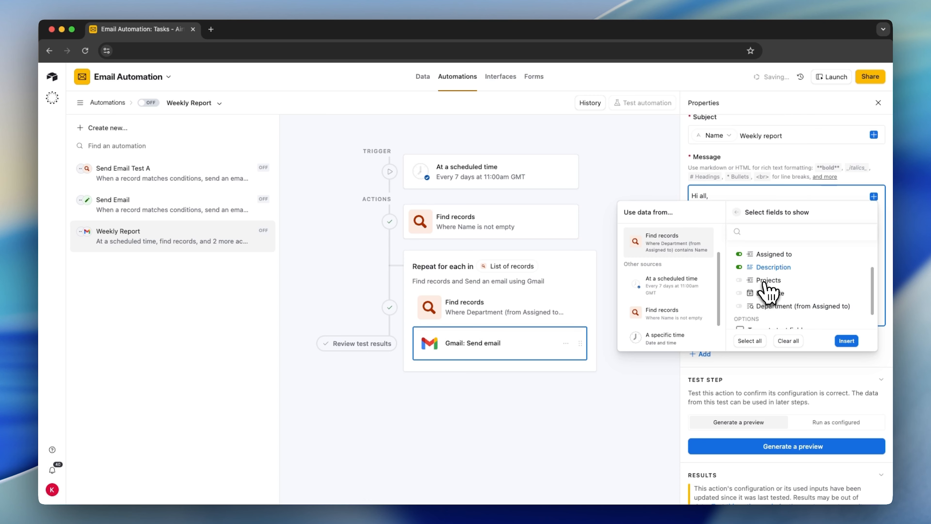
click(769, 293)
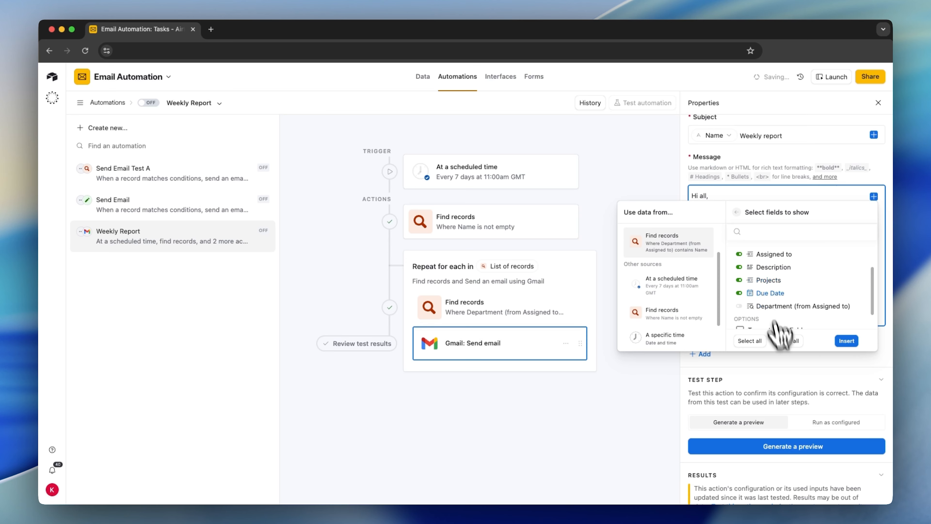
click(846, 341)
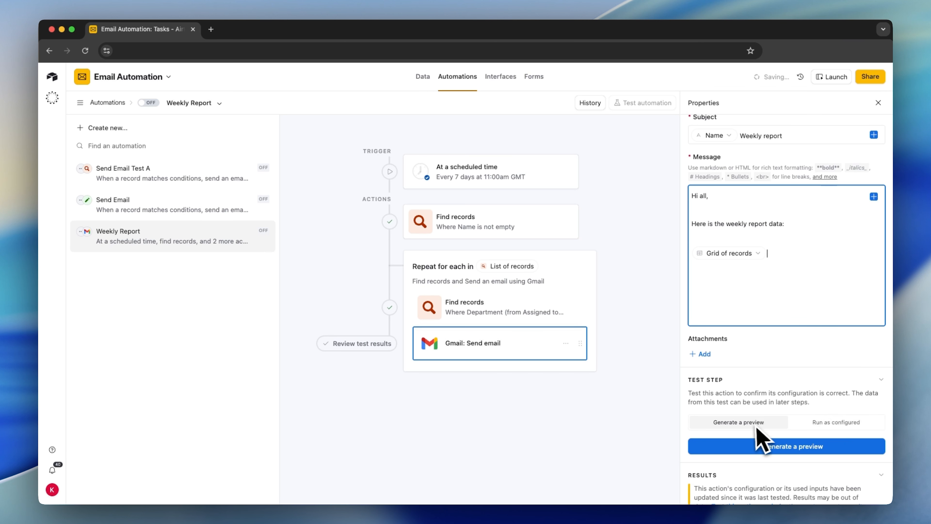
Generate a preview of the Gmail email and examine its recipient, subject and grid of tasks.
click(778, 451)
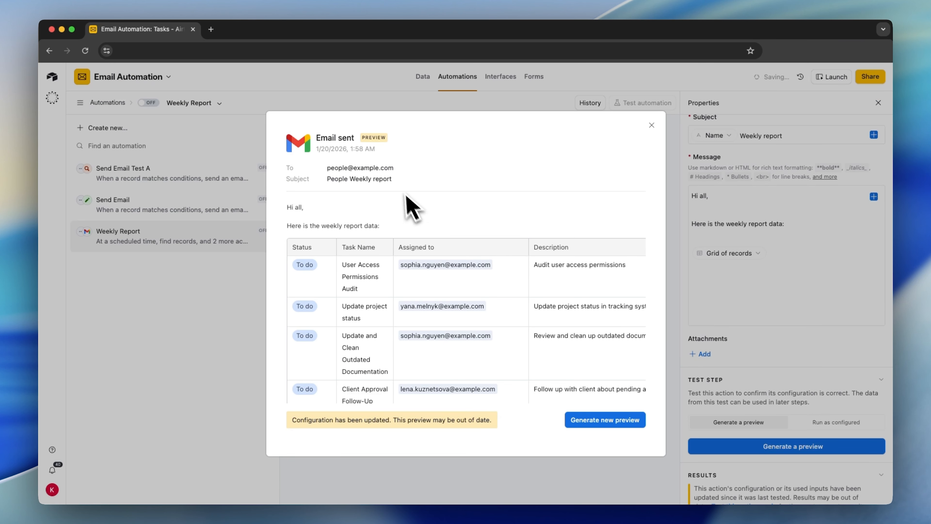
drag(395, 168, 344, 168)
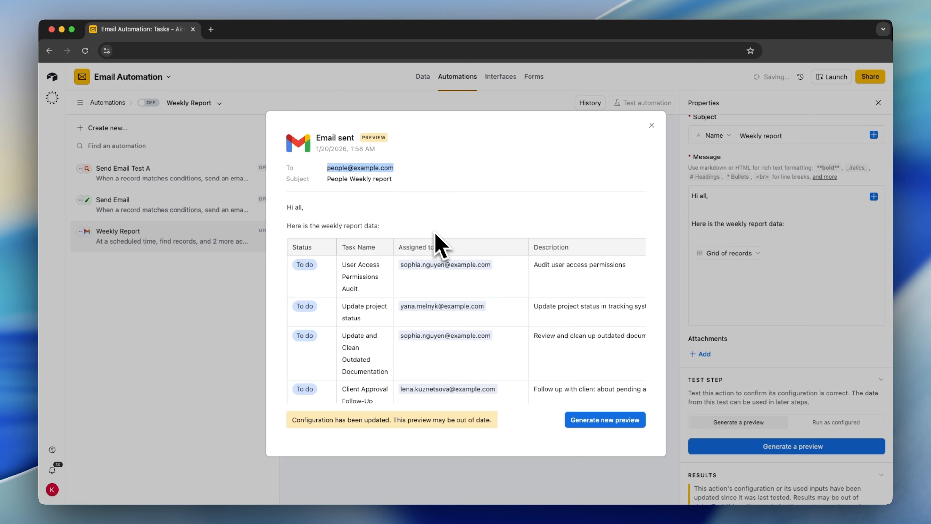
drag(393, 179, 335, 180)
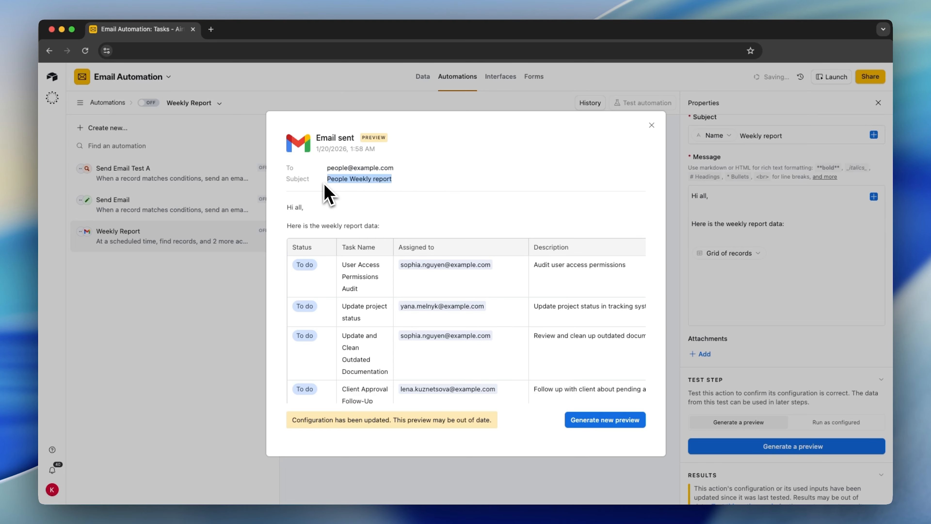
scroll(416, 297, down, 2)
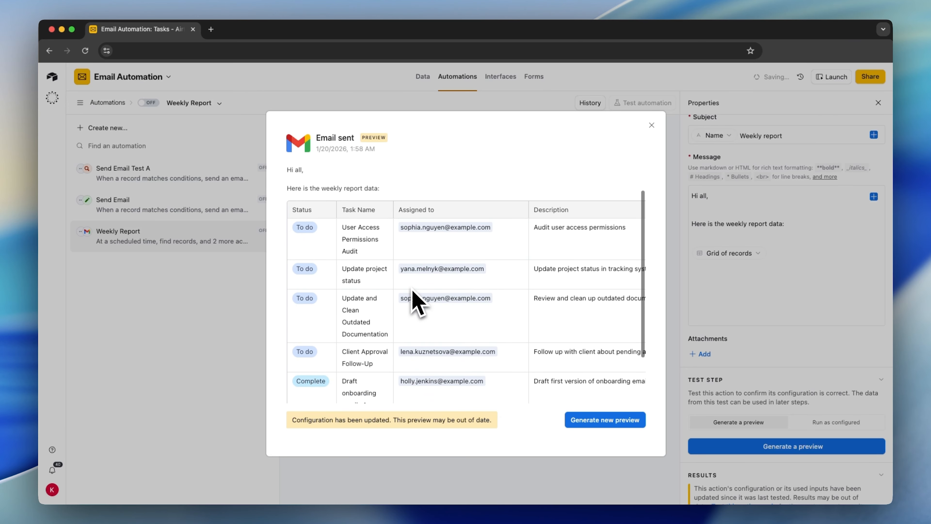
drag(393, 191, 374, 214)
scroll(372, 214, down, 1)
scroll(369, 207, down, 3)
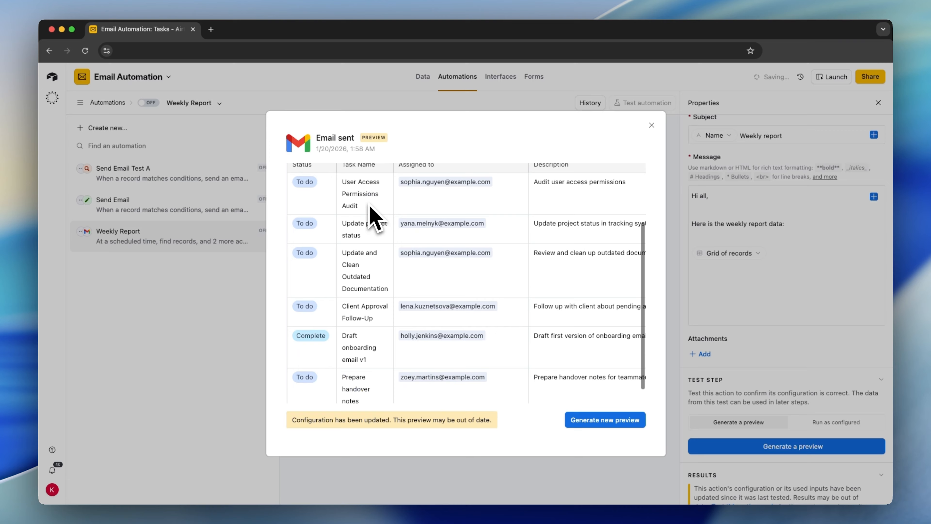